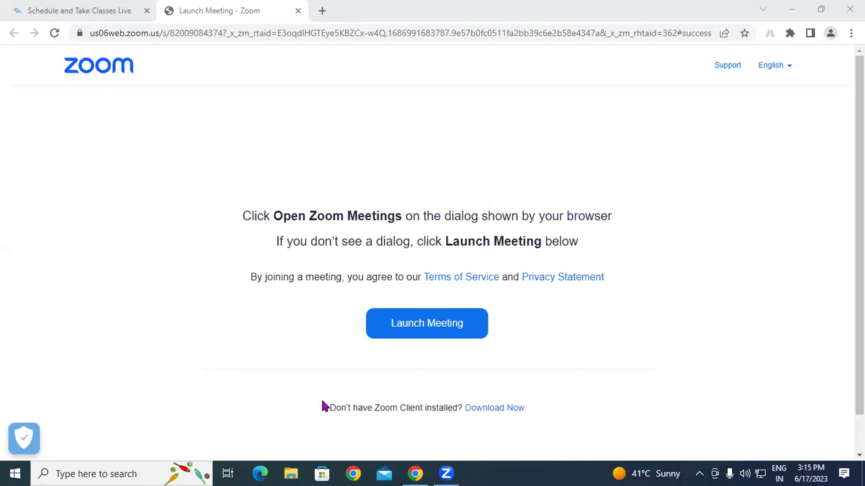
# Open a new browser tab with the Google start page beside the Zoom Launch Meeting tab.
pyautogui.click(322, 11)
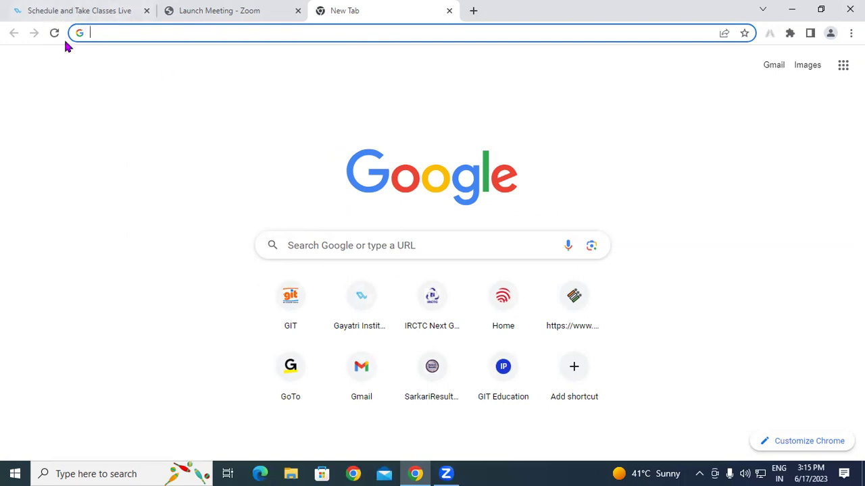
# Go to Gmail, pick the suggested account e-mail in the Email field, and continue to the password page.
pyautogui.click(773, 66)
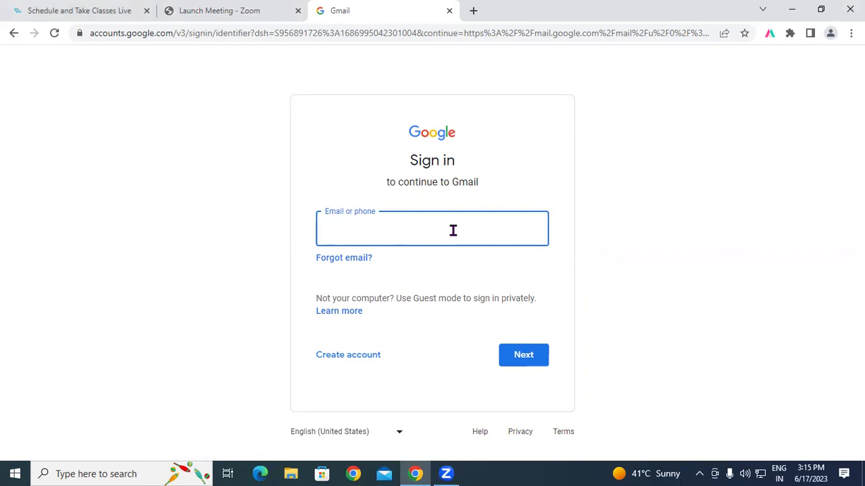
pyautogui.write('sha')
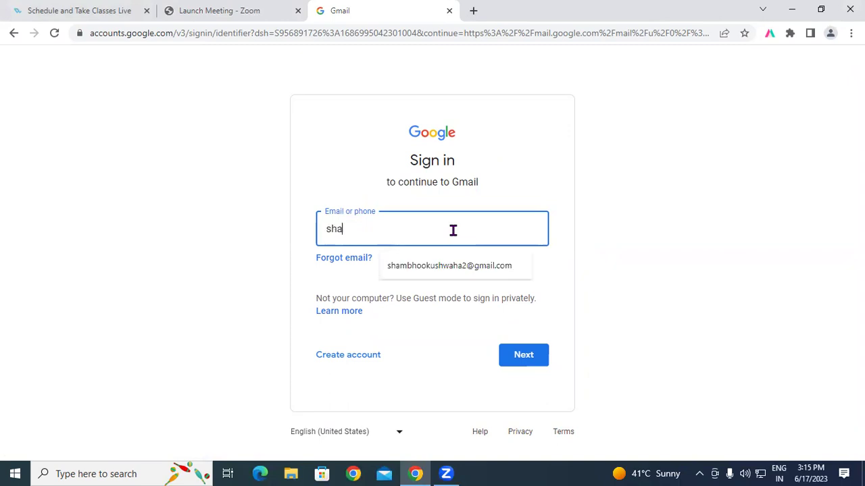
pyautogui.click(444, 267)
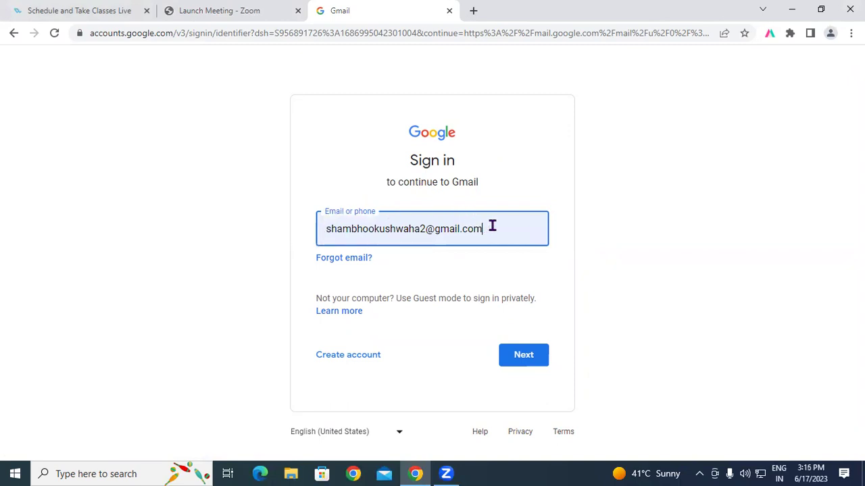
pyautogui.click(526, 366)
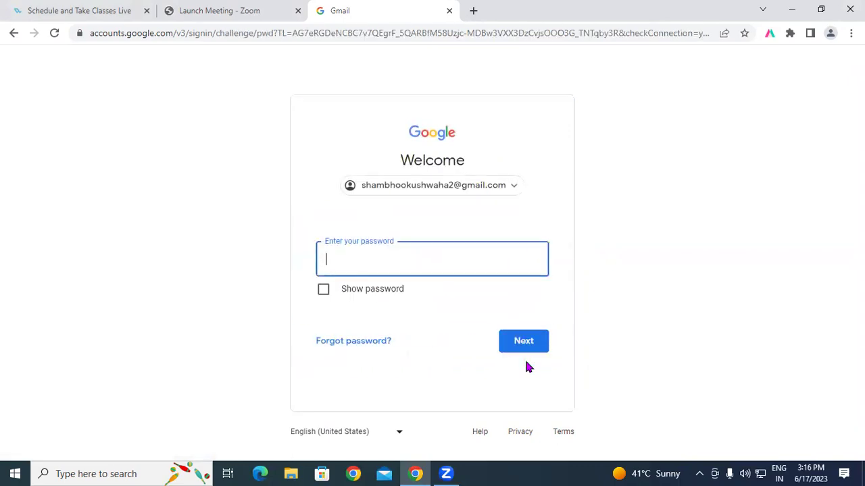
# Enter the account password and sign in to reach the Primary inbox.
pyautogui.write('••••••••••')
pyautogui.click(521, 346)
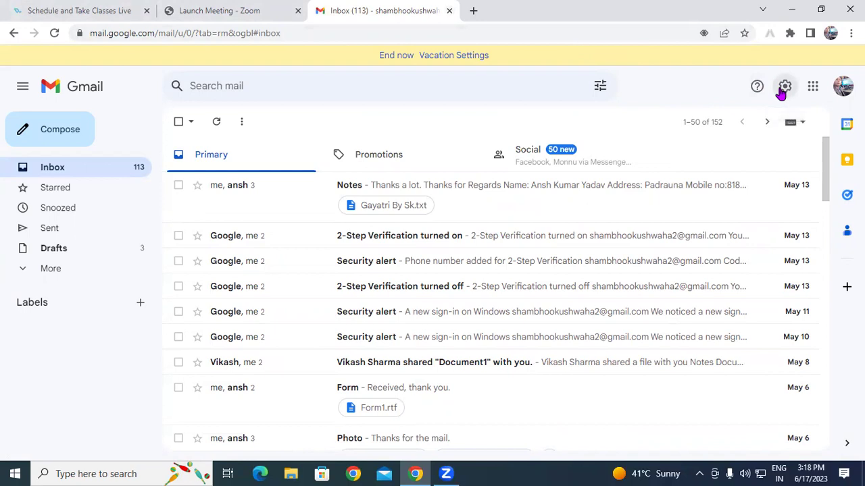
# Choose Lake Tahoe from the full theme list in quick settings and save it.
pyautogui.click(783, 88)
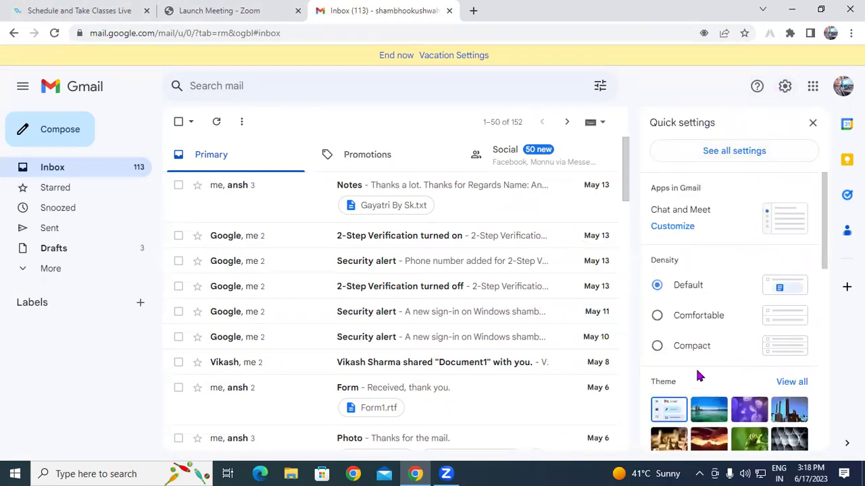
pyautogui.scroll(-1, 689, 377)
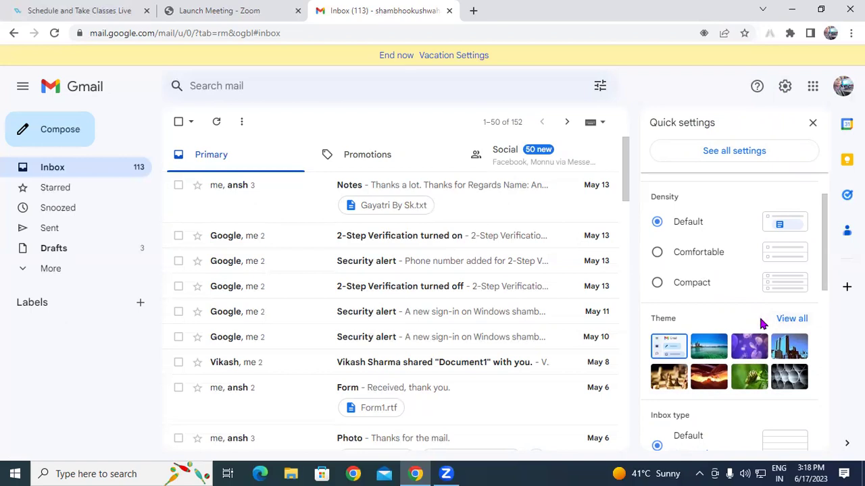
pyautogui.click(792, 320)
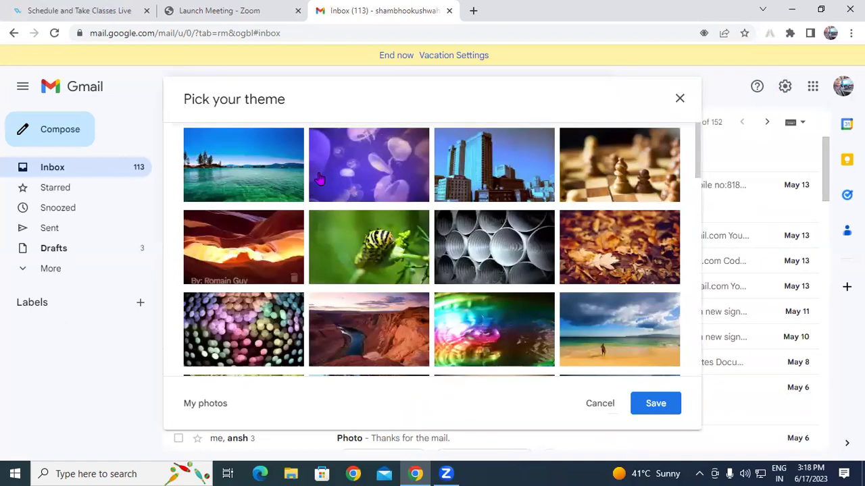
pyautogui.scroll(-1, 353, 247)
pyautogui.scroll(-6, 352, 246)
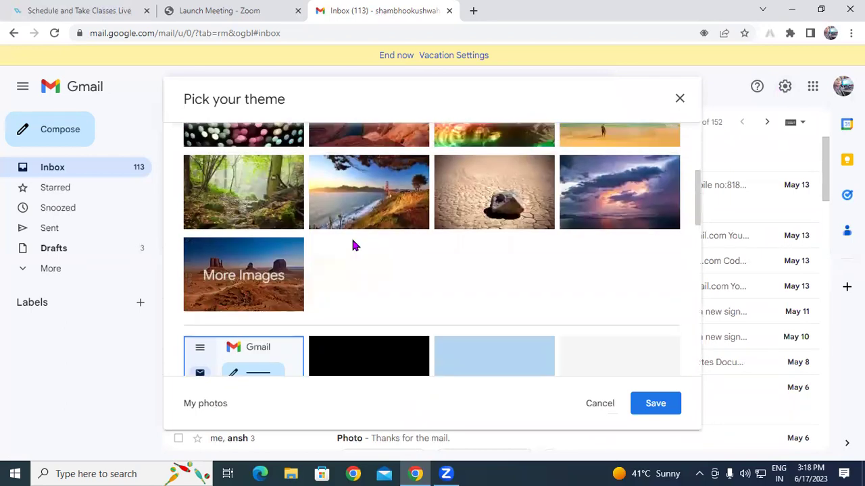
pyautogui.scroll(-5, 353, 247)
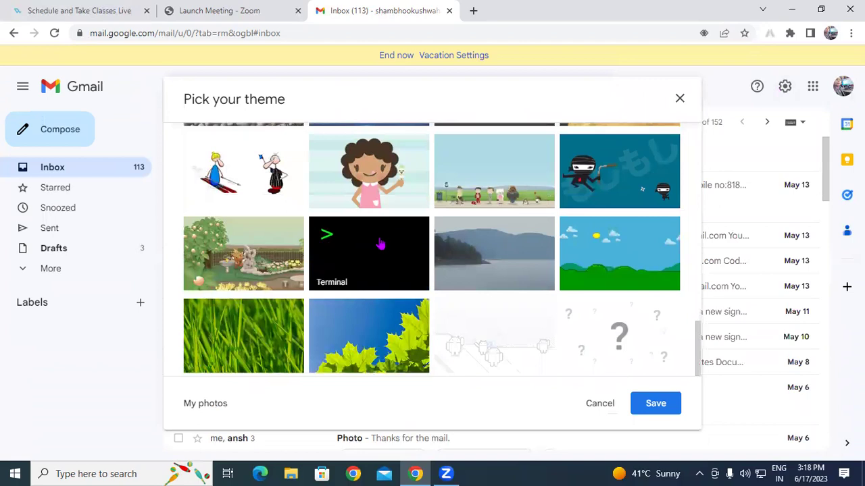
pyautogui.scroll(10, 380, 245)
pyautogui.scroll(3, 380, 245)
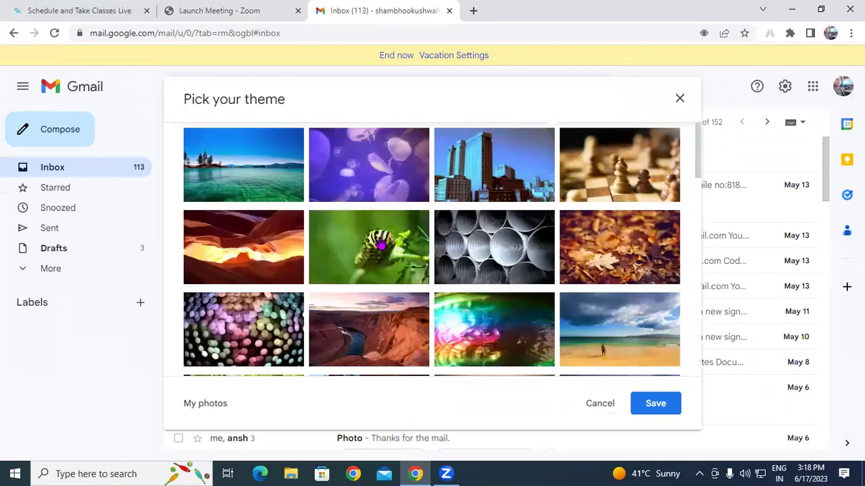
pyautogui.click(238, 169)
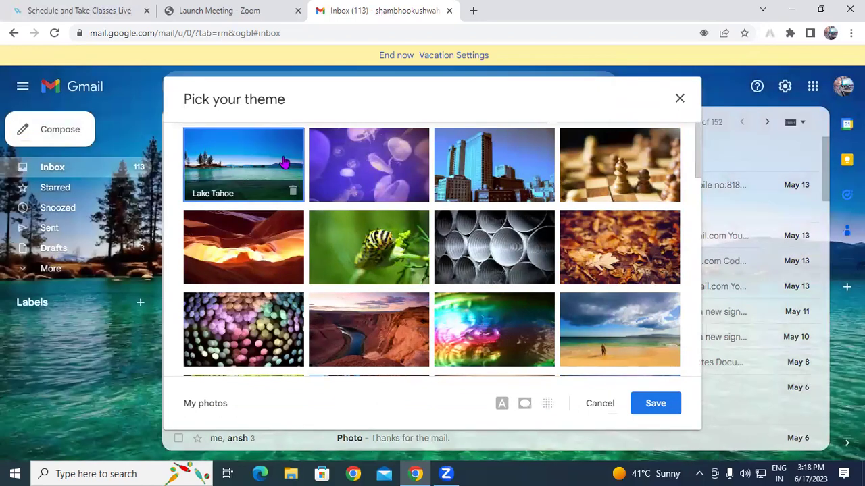
pyautogui.click(654, 408)
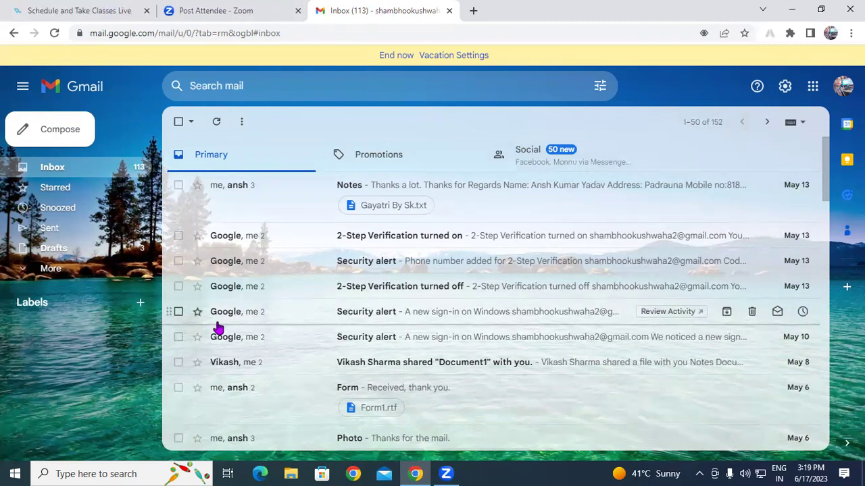
pyautogui.click(709, 121)
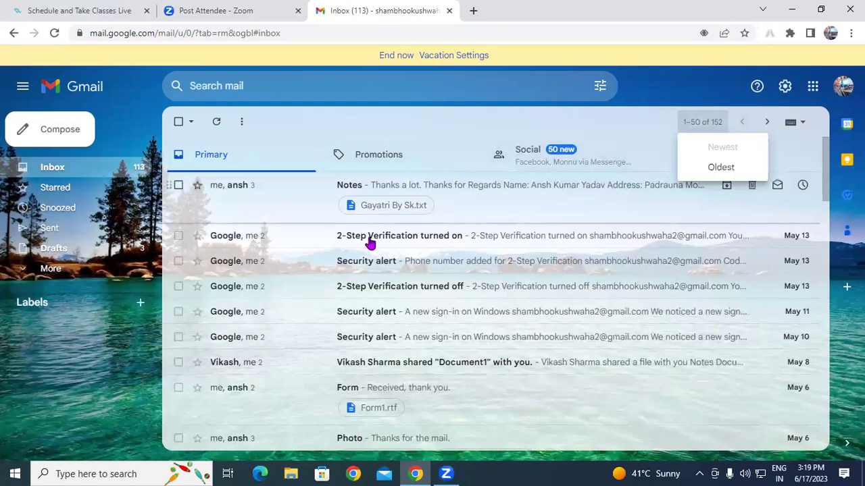
pyautogui.click(647, 99)
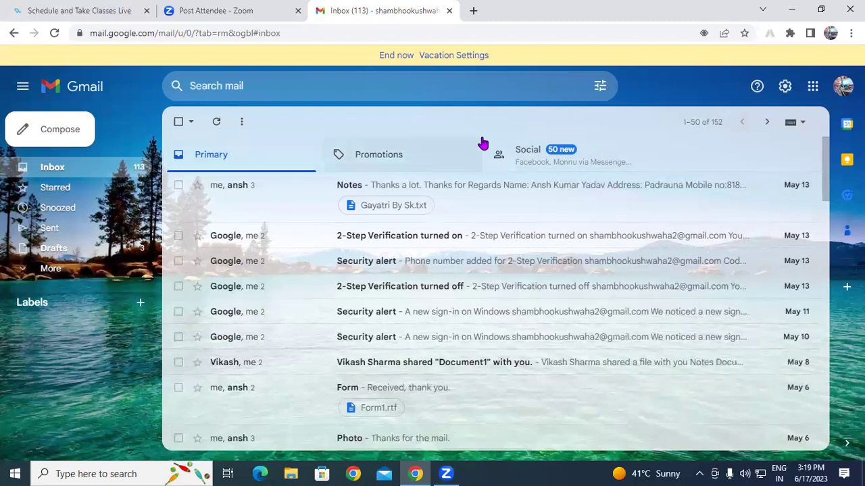
pyautogui.click(842, 85)
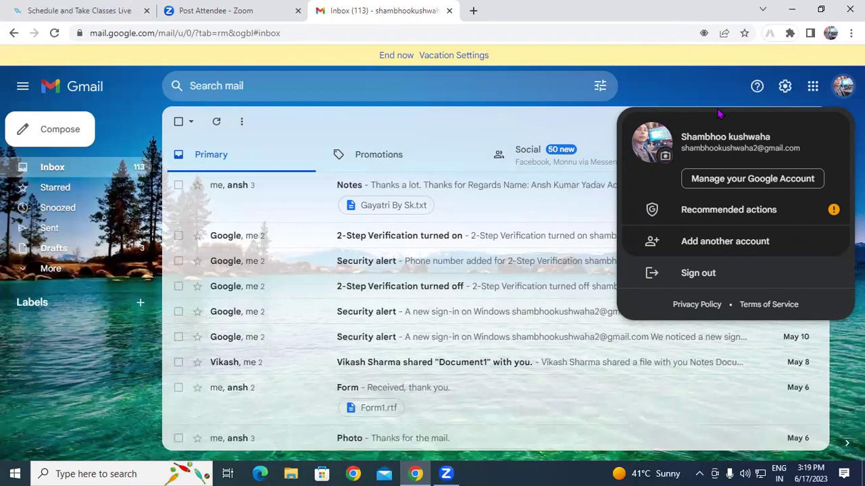
pyautogui.click(681, 91)
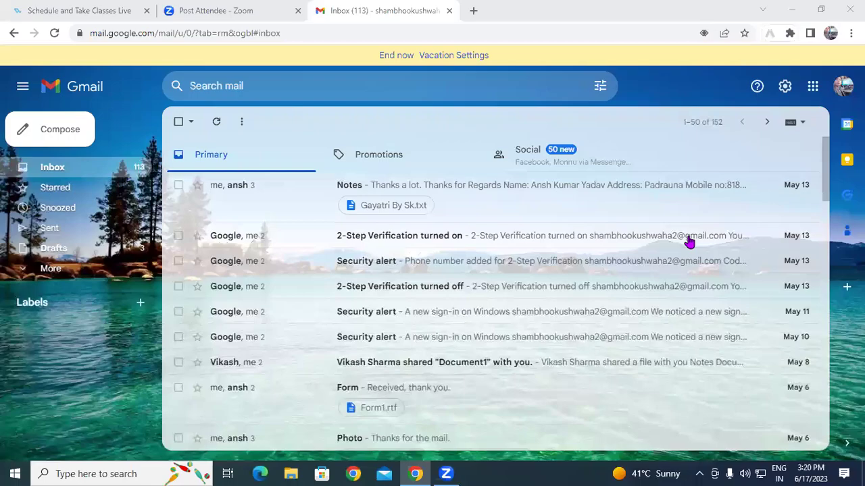
pyautogui.moveTo(689, 242)
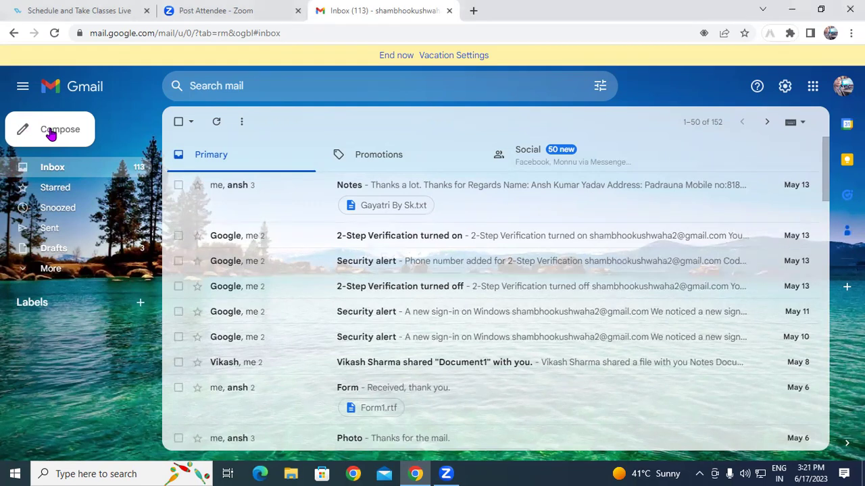
# Open a blank New Message window with Compose.
pyautogui.click(51, 133)
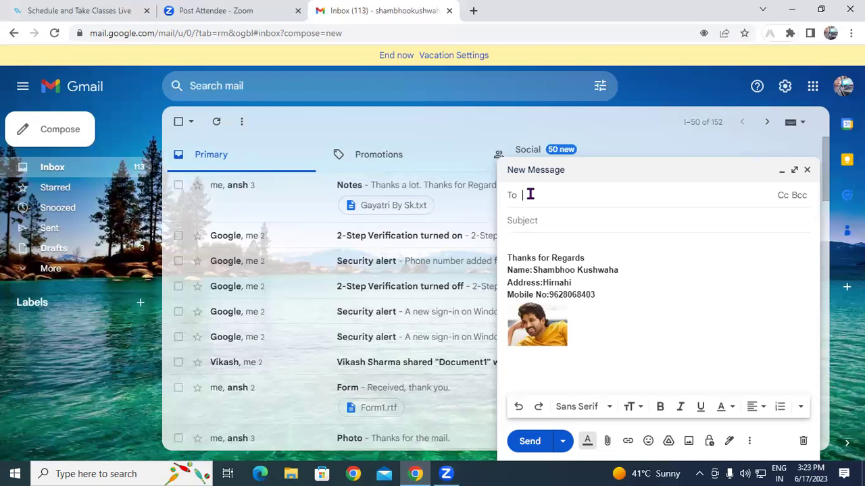
# Type the recipient's Gmail address in To, correcting typos, and add it from the suggestion.
pyautogui.write('d')
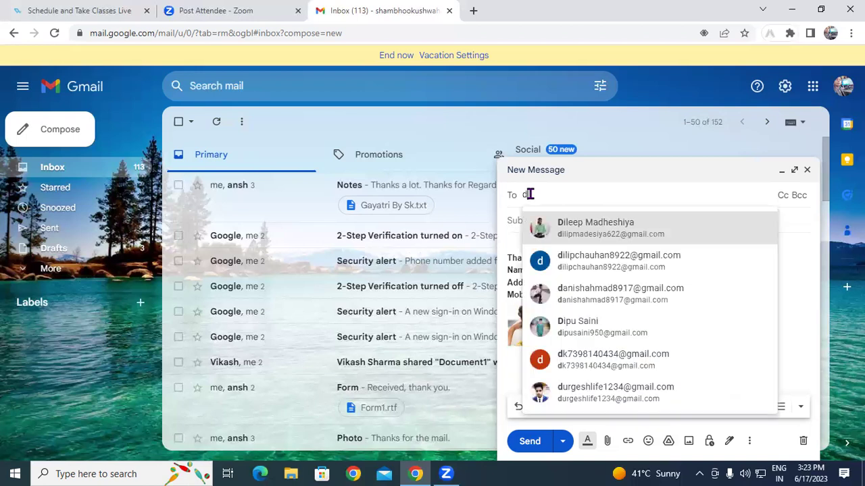
pyautogui.write('ead')
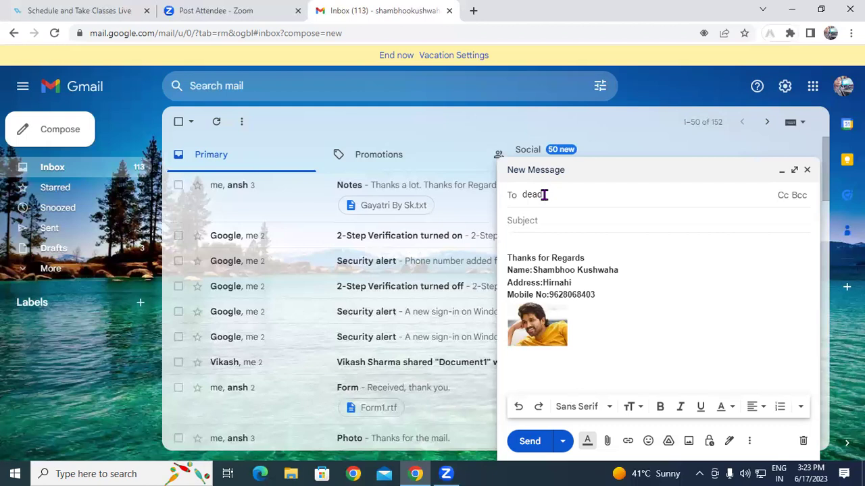
pyautogui.press('BackSpace')
pyautogui.press('BackSpace')
pyautogui.press('BackSpace')
pyautogui.press('BackSpace')
pyautogui.write('bad')
pyautogui.press('BackSpace')
pyautogui.press('BackSpace')
pyautogui.press('BackSpace')
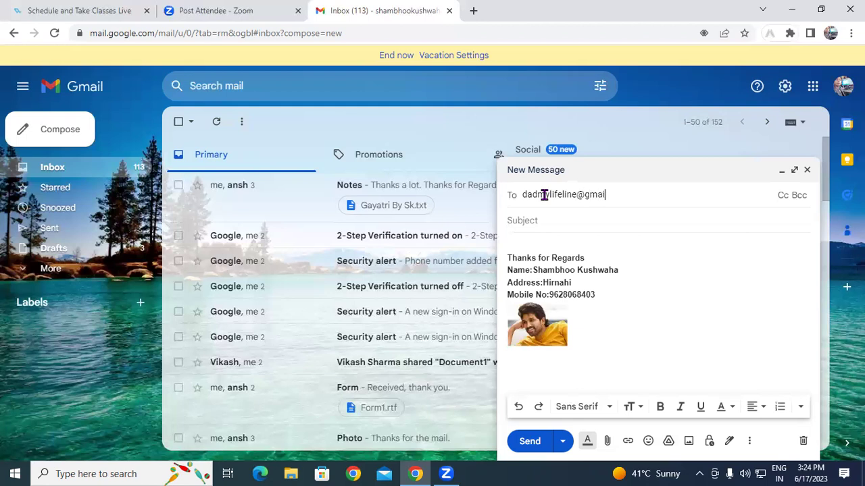
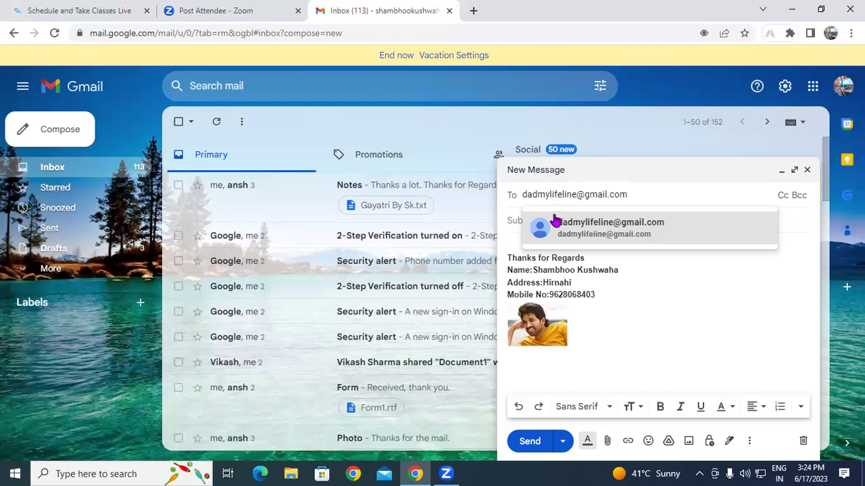
pyautogui.click(588, 243)
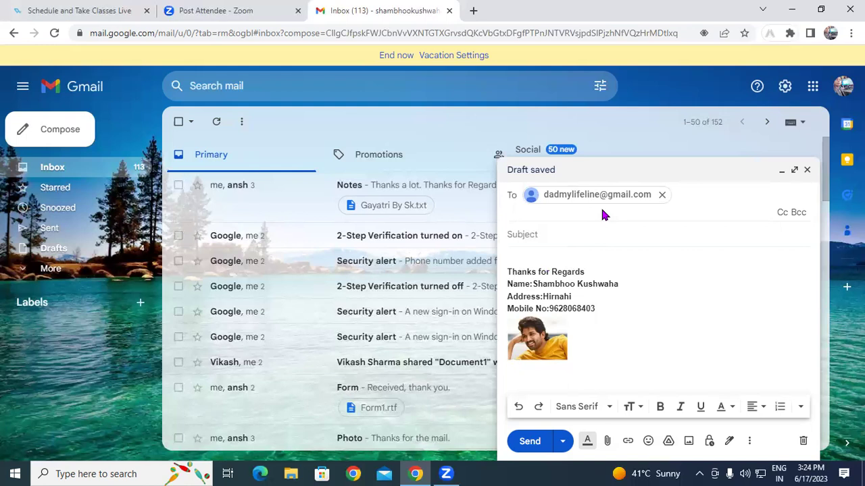
pyautogui.write('sh')
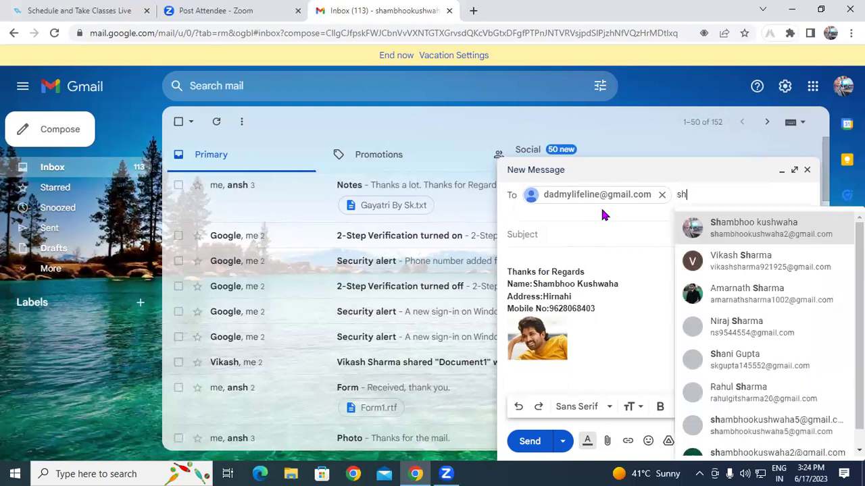
pyautogui.press('BackSpace')
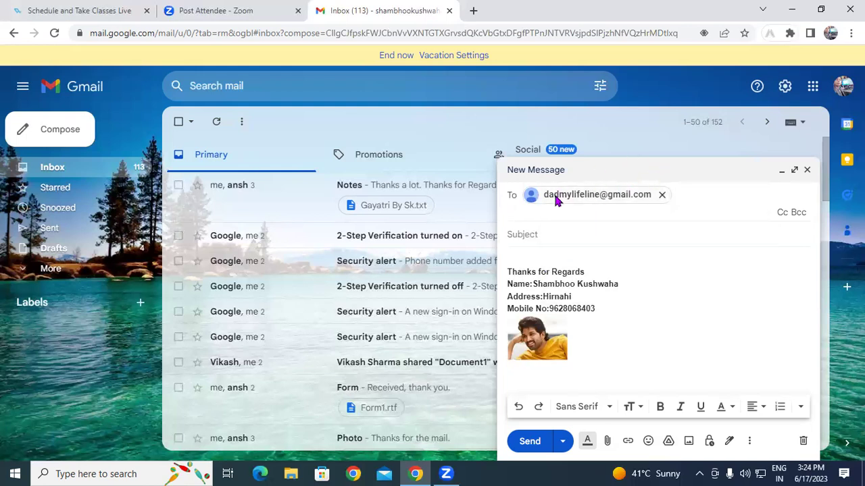
pyautogui.moveTo(559, 199)
pyautogui.click(530, 235)
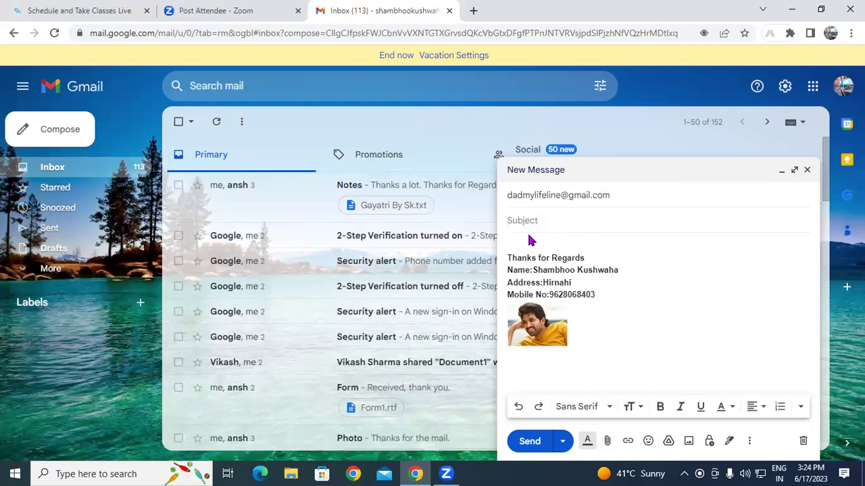
# Set the subject to 'Email' and write 'Step 1 Open Gmail Id>Compose>To(Type Email ID)' in the body.
pyautogui.write('Email')
pyautogui.click(519, 243)
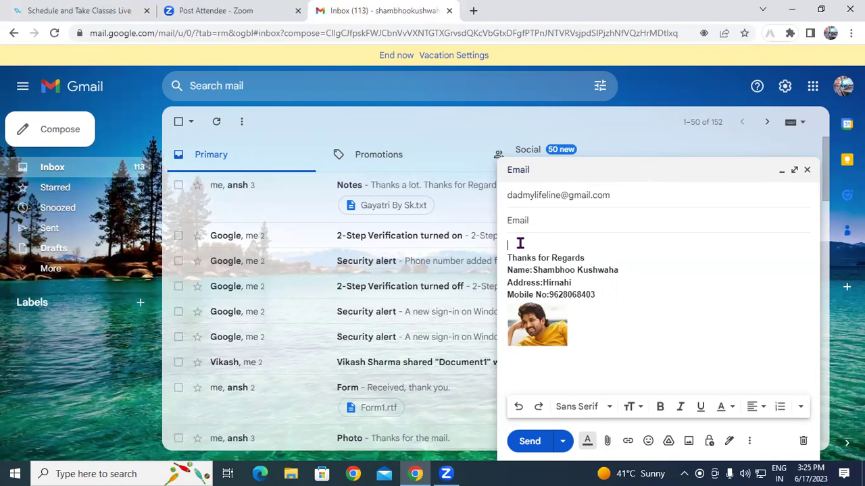
pyautogui.write('Step 1 Open Gmail Id>Compose>to')
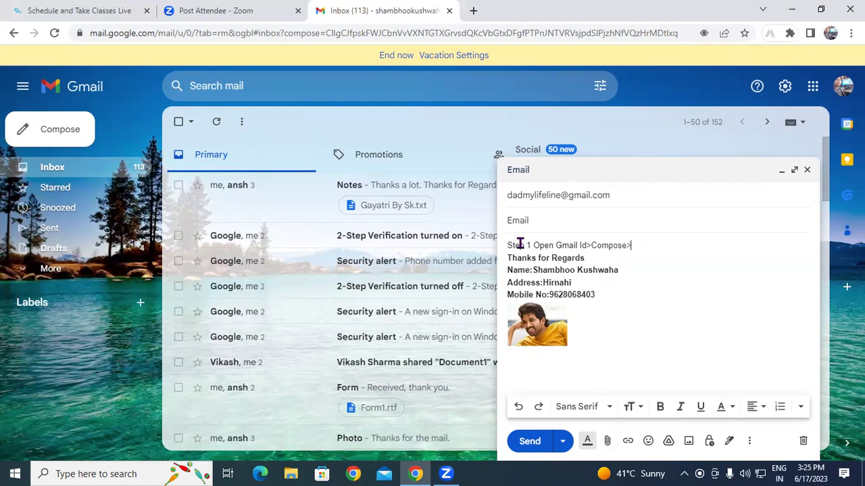
pyautogui.press('BackSpace')
pyautogui.press('BackSpace')
pyautogui.write('To')
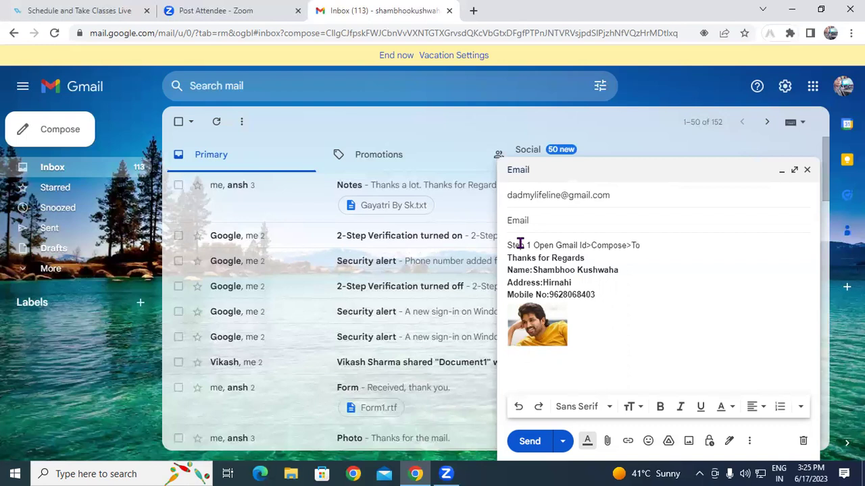
pyautogui.write('(Type Email ID)')
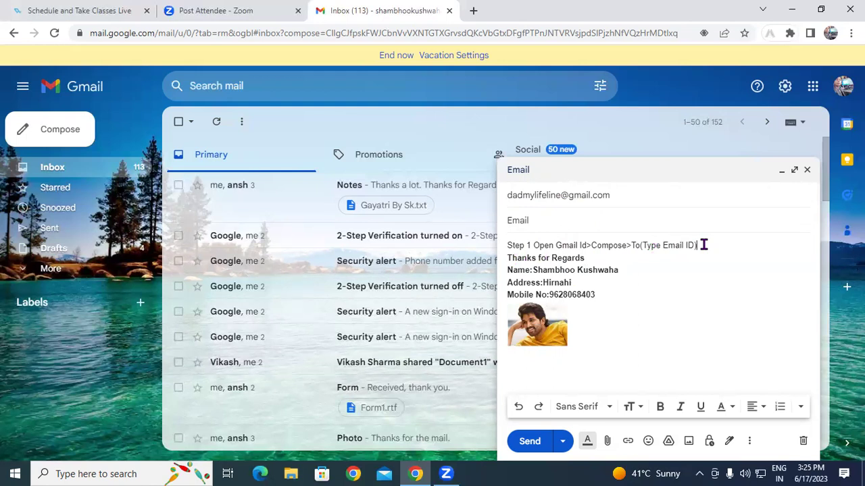
# Send the finished message.
pyautogui.click(530, 440)
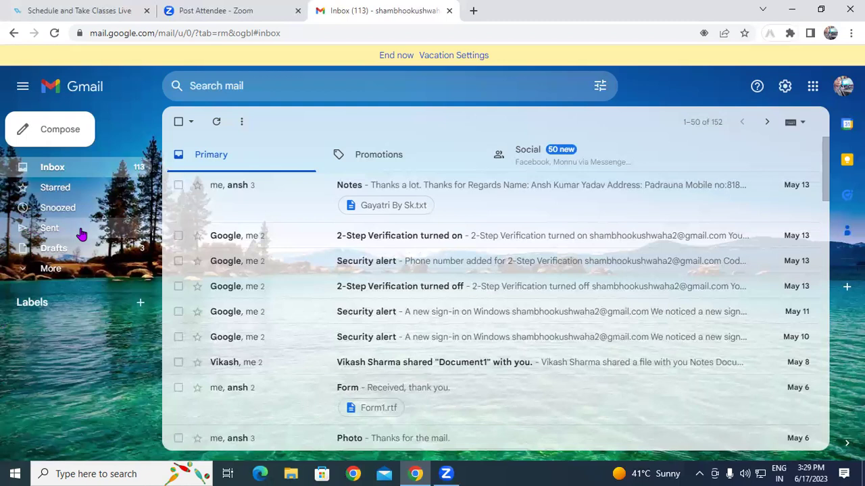
# Switch to the Sent folder in the left sidebar.
pyautogui.click(84, 231)
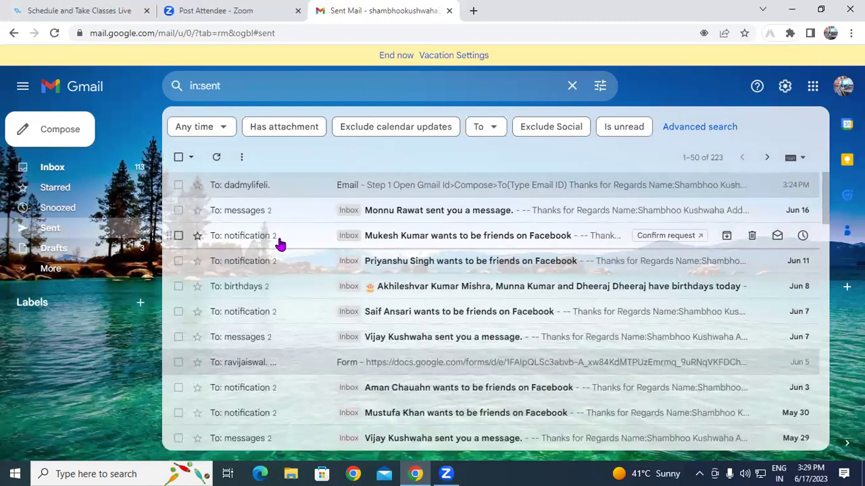
# Open the top sent email, subject 'Email', from the Sent list.
pyautogui.click(276, 190)
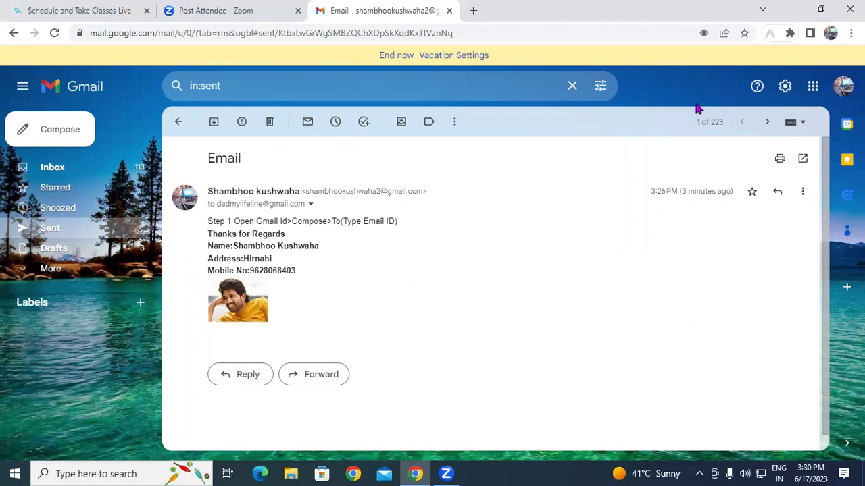
# Open the printable view of the 'Email' message with its Save as PDF preview.
pyautogui.click(776, 154)
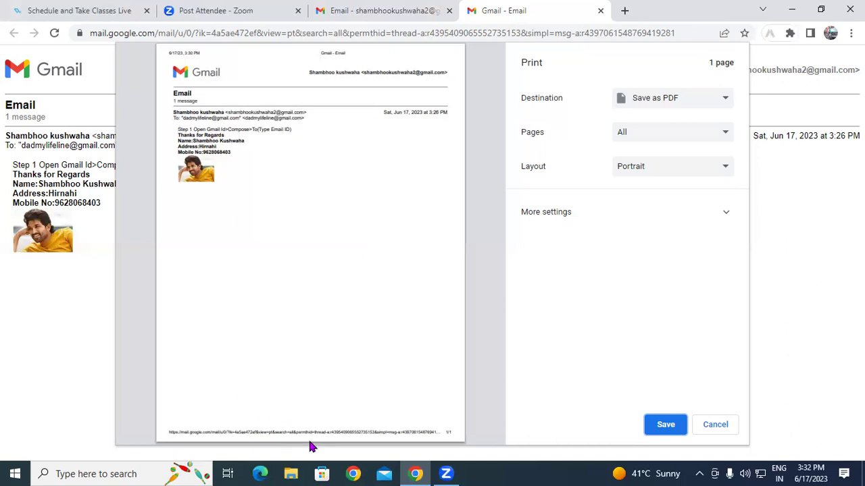
# Cancel the print dialog and open a new browser tab on the Google start page.
pyautogui.click(597, 422)
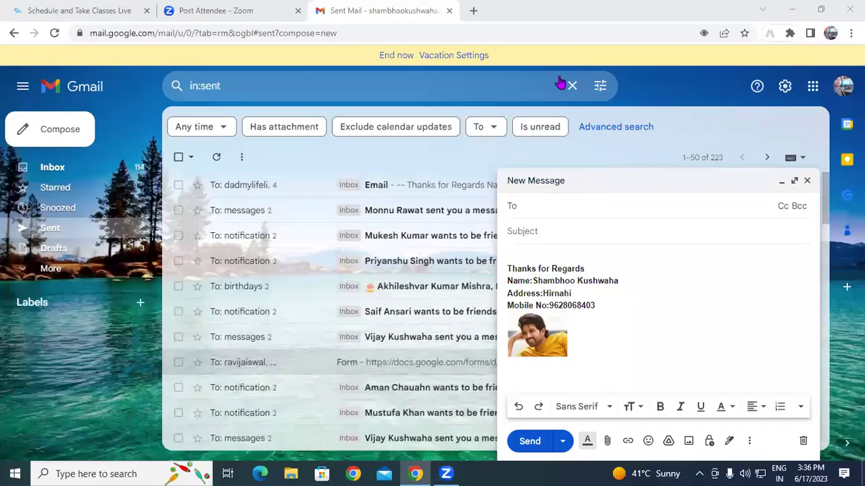
pyautogui.click(474, 12)
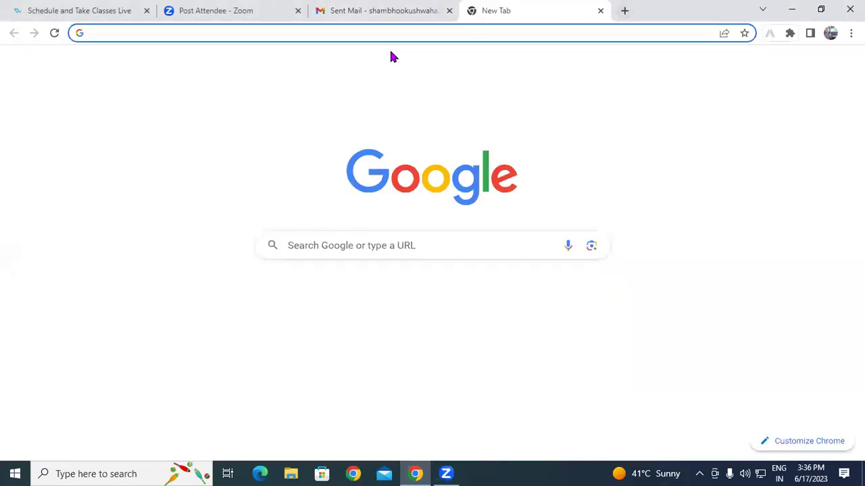
# Search Google for 'cc full form' and browse the Carbon copy results.
pyautogui.write('cc')
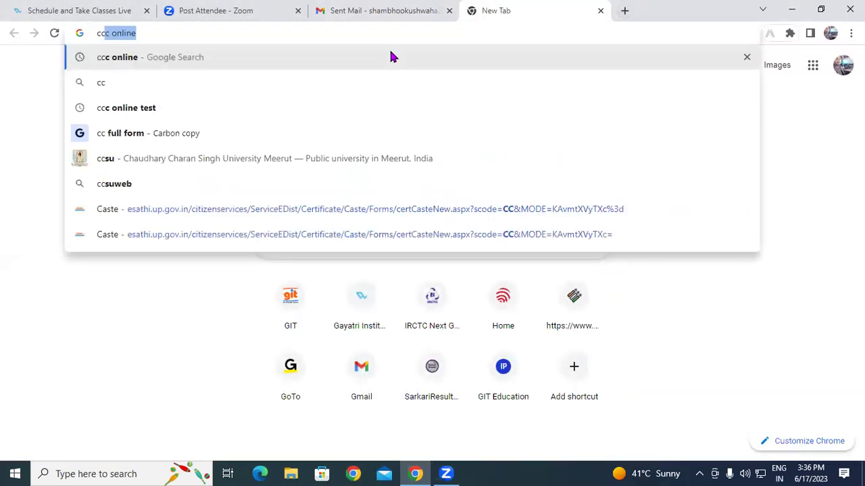
pyautogui.press('BackSpace')
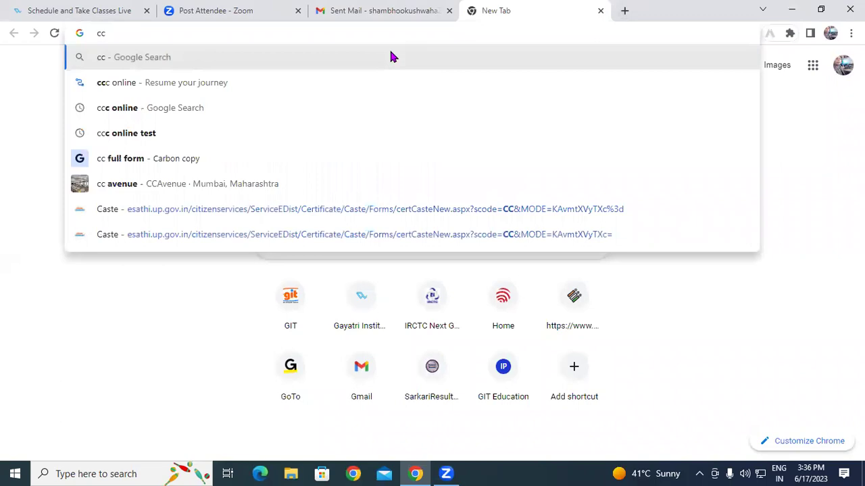
pyautogui.click(180, 163)
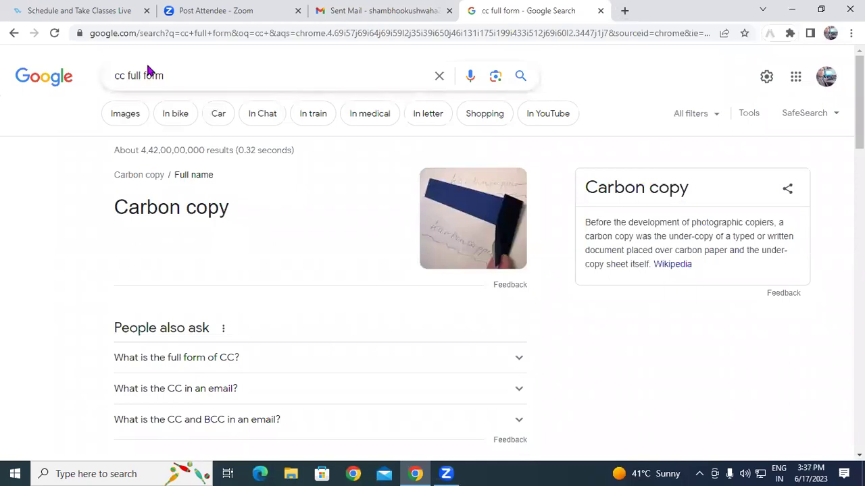
pyautogui.scroll(-3, 174, 220)
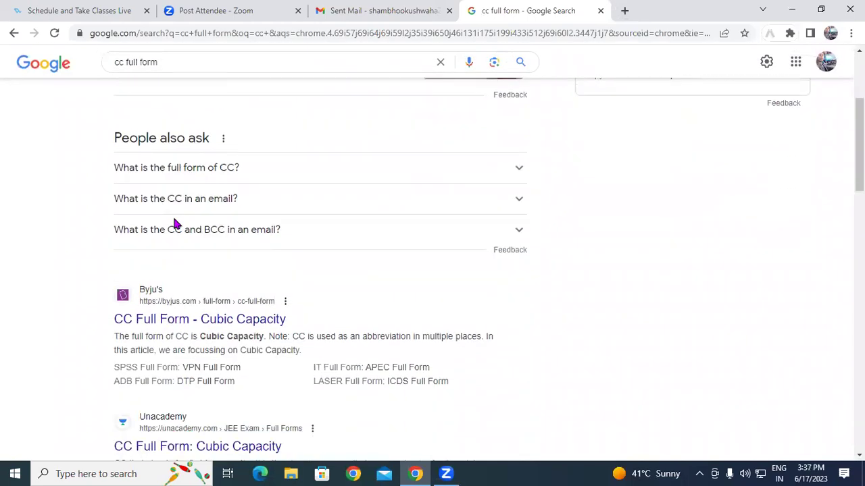
pyautogui.scroll(-2, 176, 225)
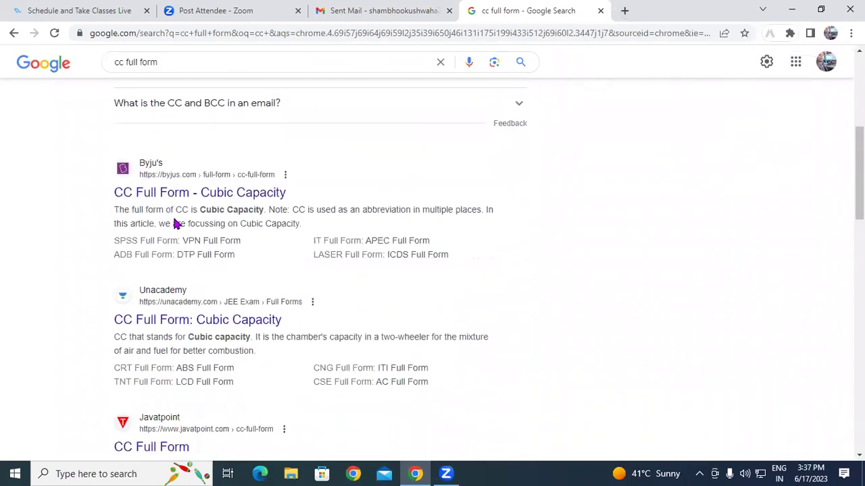
pyautogui.scroll(5, 177, 227)
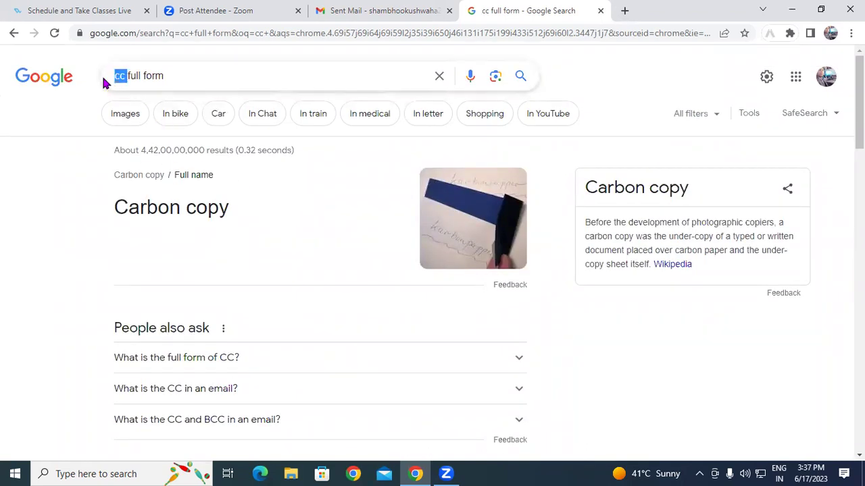
# Search Google for 'bcc full form in mail' to see the Blind Carbon Copy answer.
pyautogui.write('bcc')
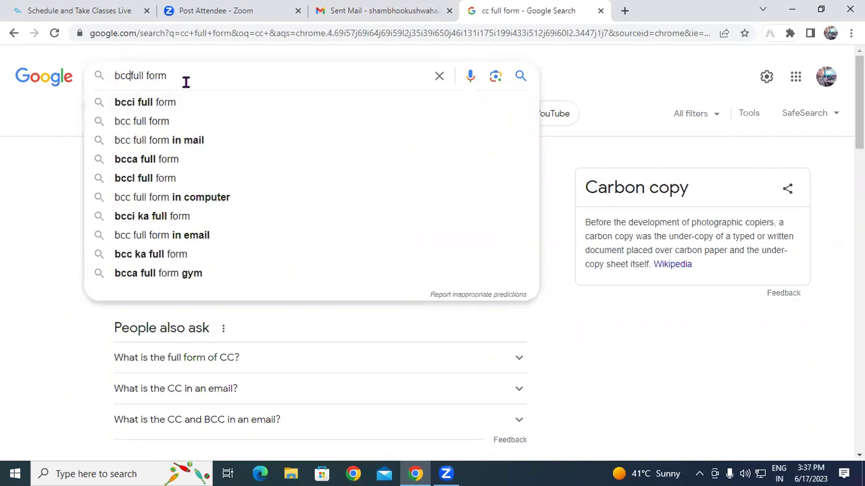
pyautogui.click(149, 140)
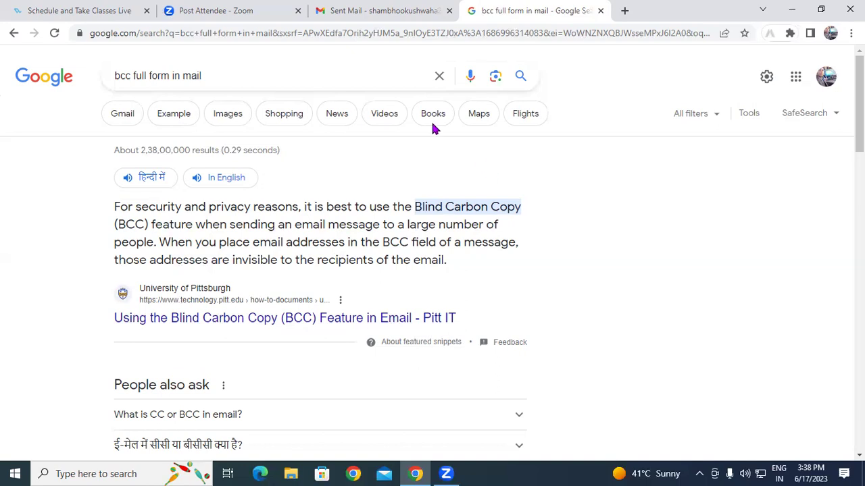
# Close the Google search tab to get back to the Gmail compose window.
pyautogui.click(600, 11)
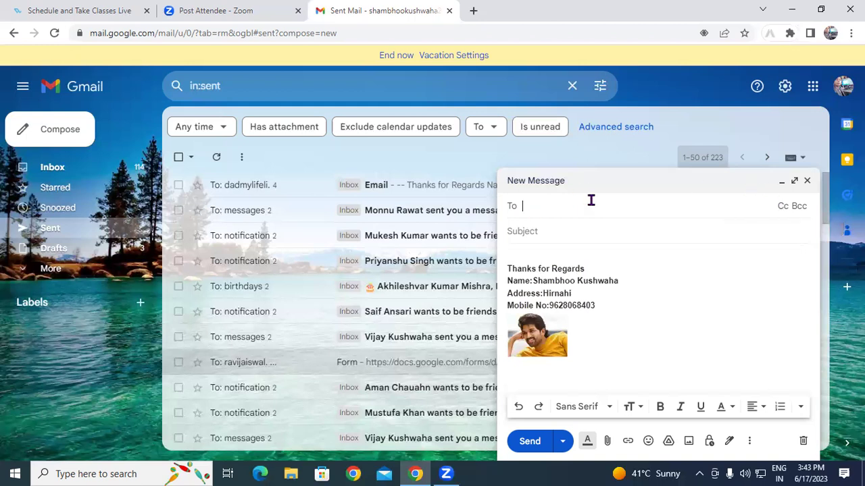
# Add a Cc line with the first suggested contact, then begin typing the second address.
pyautogui.click(784, 208)
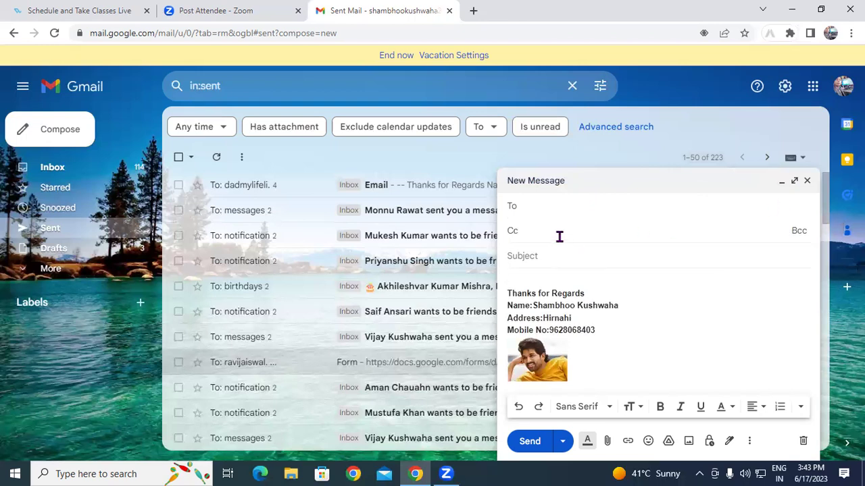
pyautogui.write('dad')
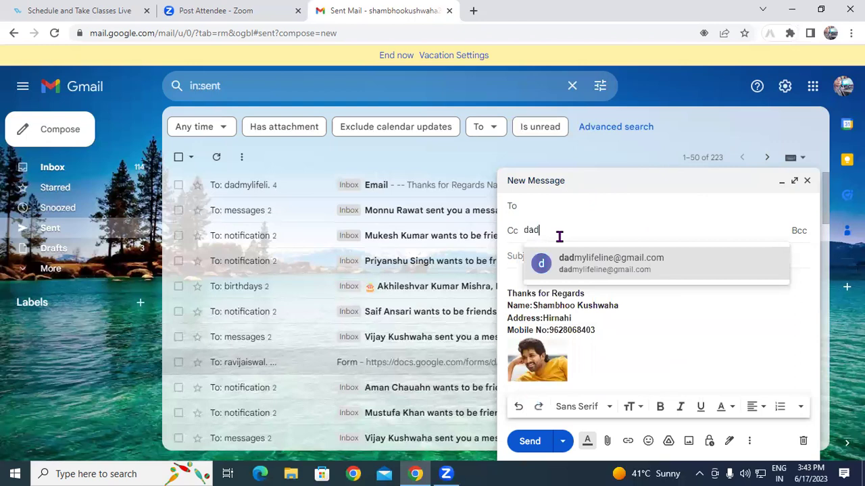
pyautogui.click(565, 259)
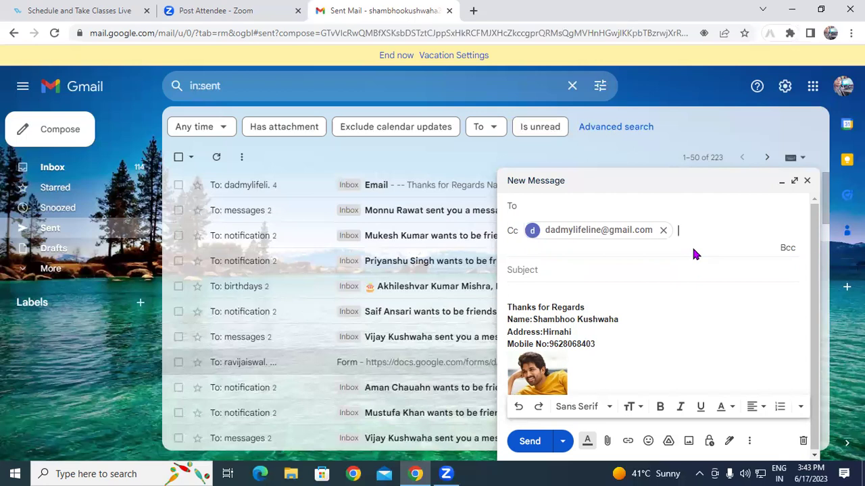
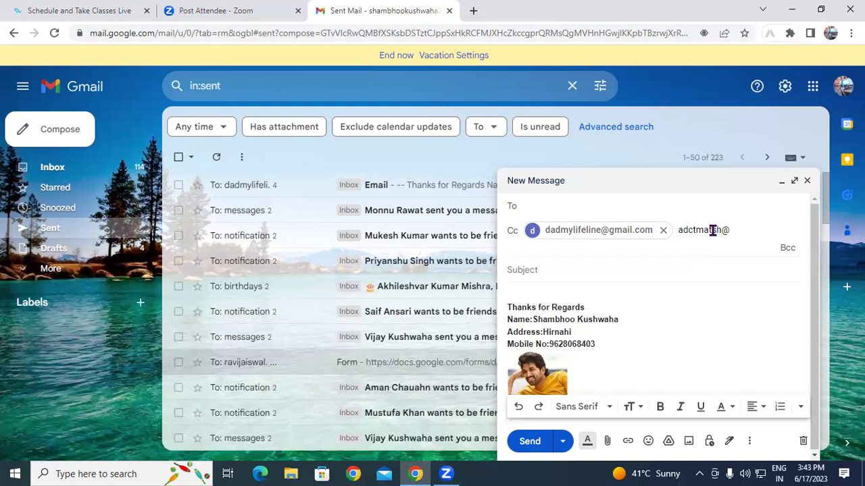
# Finish typing the second Cc address ending in gmail.com, inserting a missing letter.
pyautogui.click(712, 230)
pyautogui.write('i')
pyautogui.write('gmail.com')
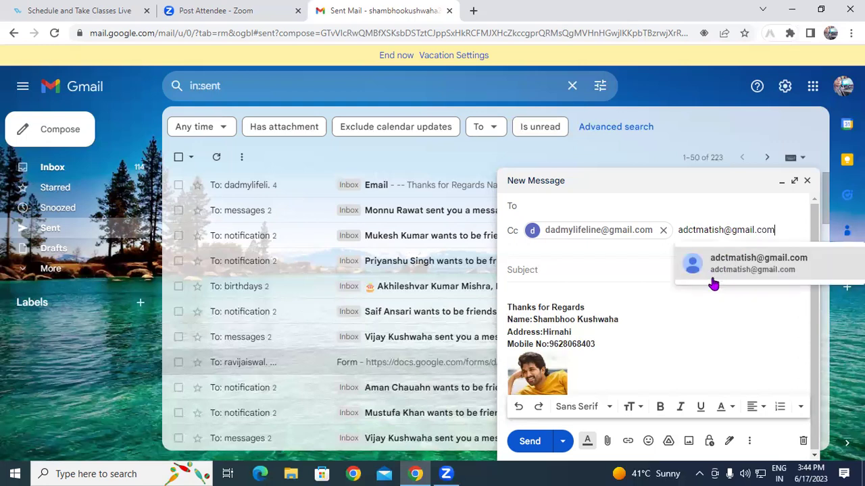
pyautogui.moveTo(735, 275)
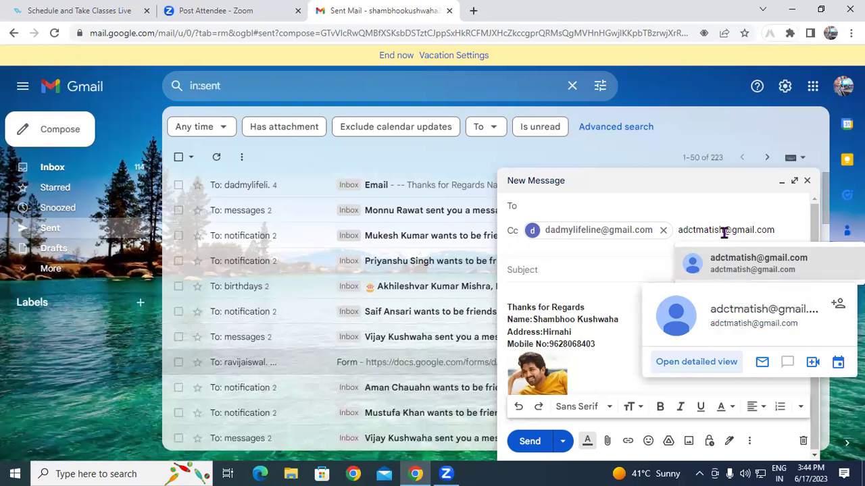
# Fix the misspelled letters and accept the suggested contact as the second Cc recipient.
pyautogui.click(688, 231)
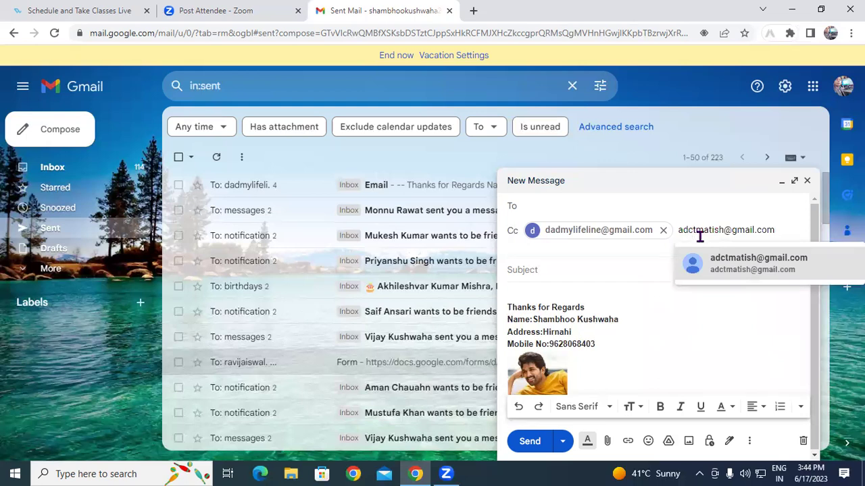
pyautogui.write('b')
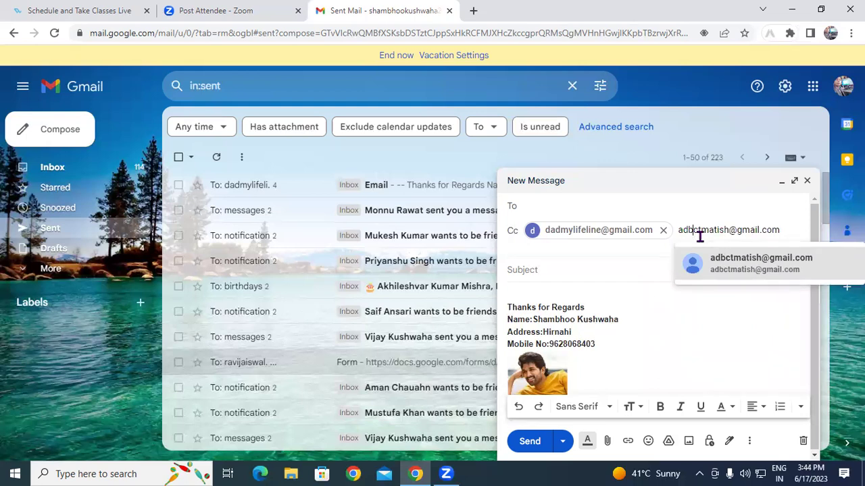
pyautogui.click(785, 230)
pyautogui.click(689, 229)
pyautogui.press('Delete')
pyautogui.write('v')
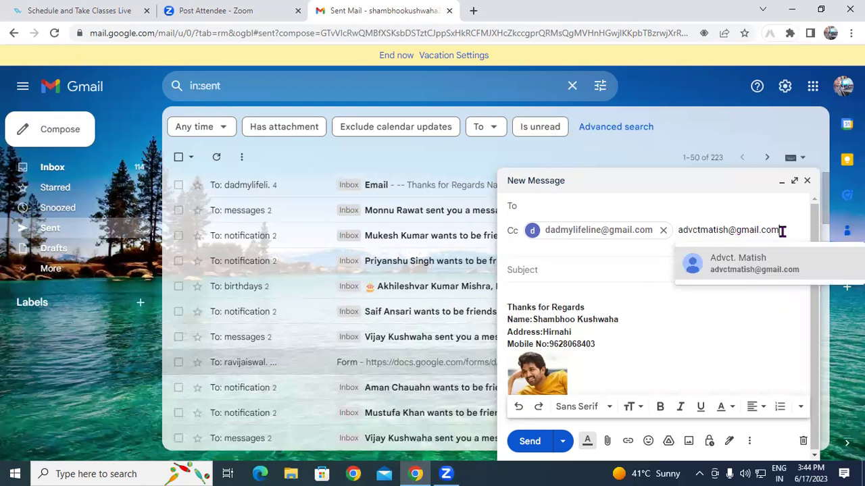
pyautogui.click(749, 262)
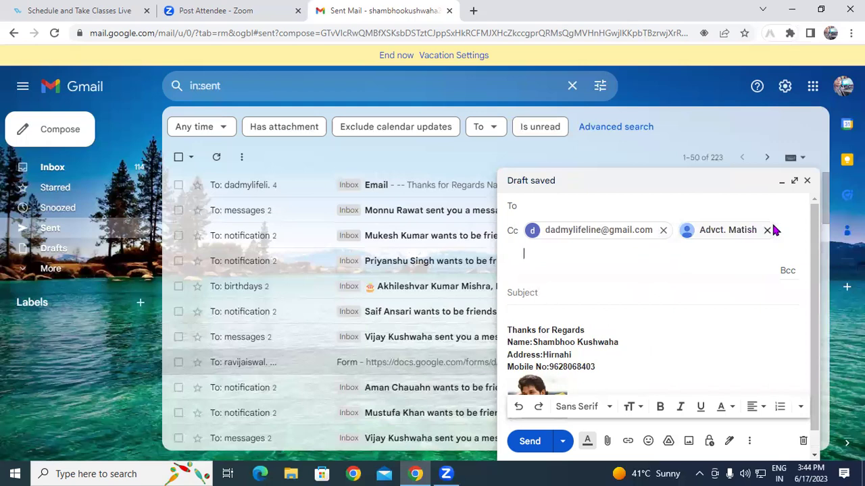
pyautogui.moveTo(778, 232)
pyautogui.moveTo(720, 235)
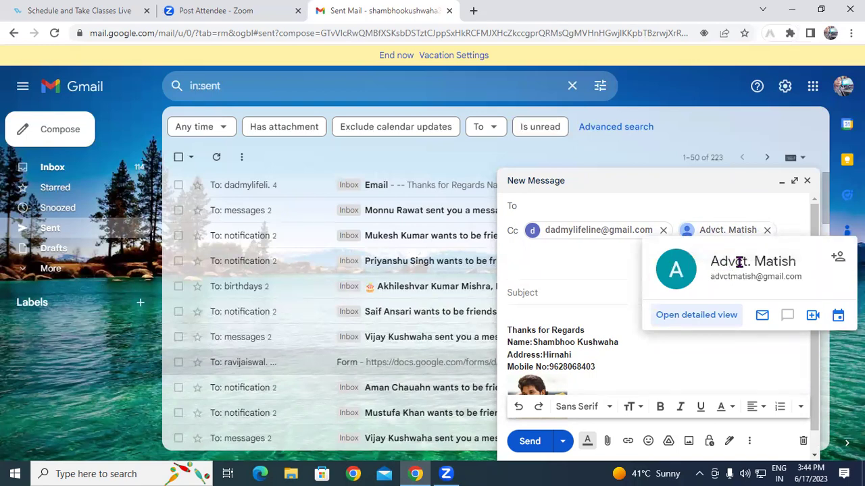
# Remove the second Cc chip and re-enter that contact's full gmail.com address manually.
pyautogui.click(766, 230)
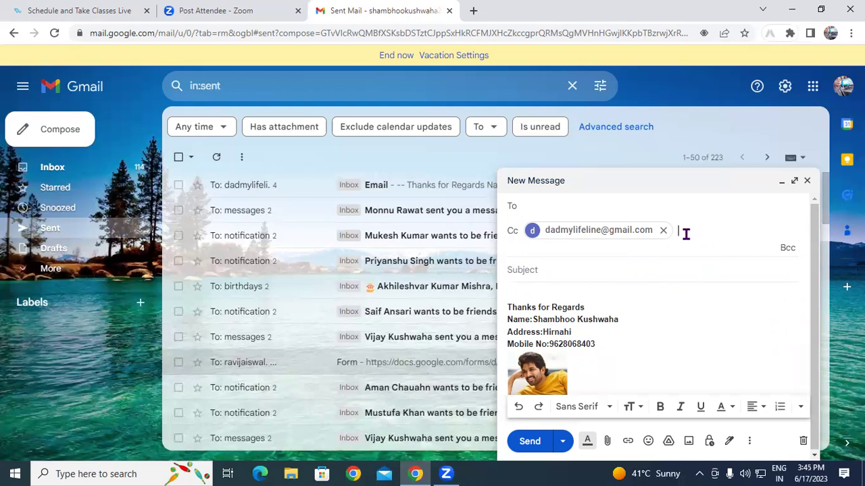
pyautogui.write('a')
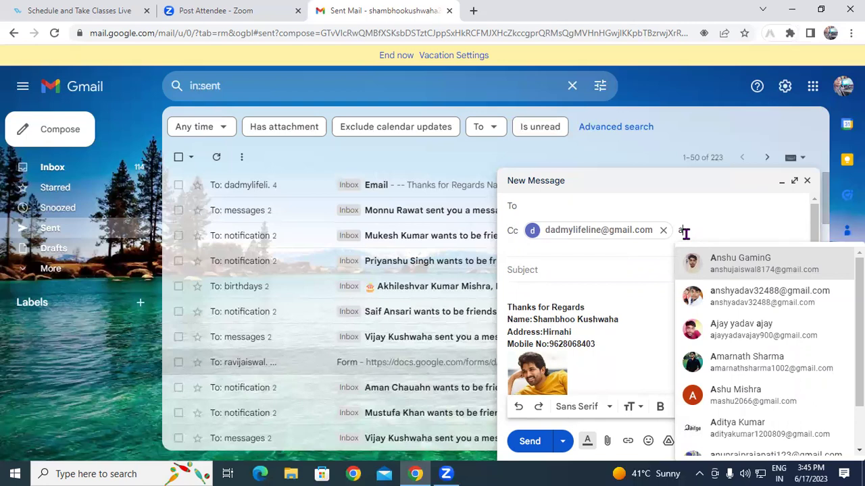
pyautogui.write('b')
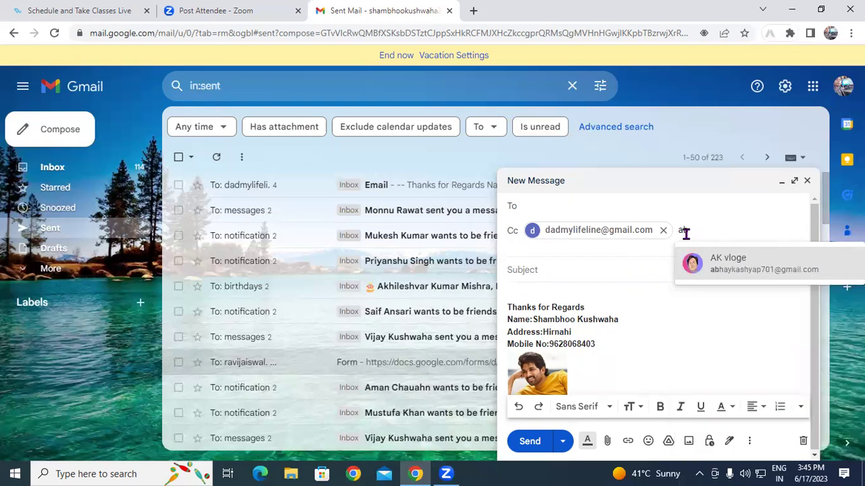
pyautogui.press('BackSpace')
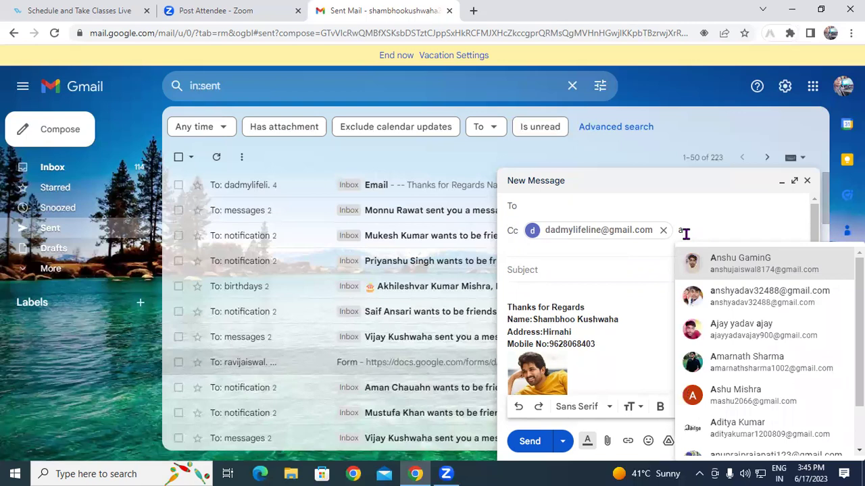
pyautogui.press('Escape')
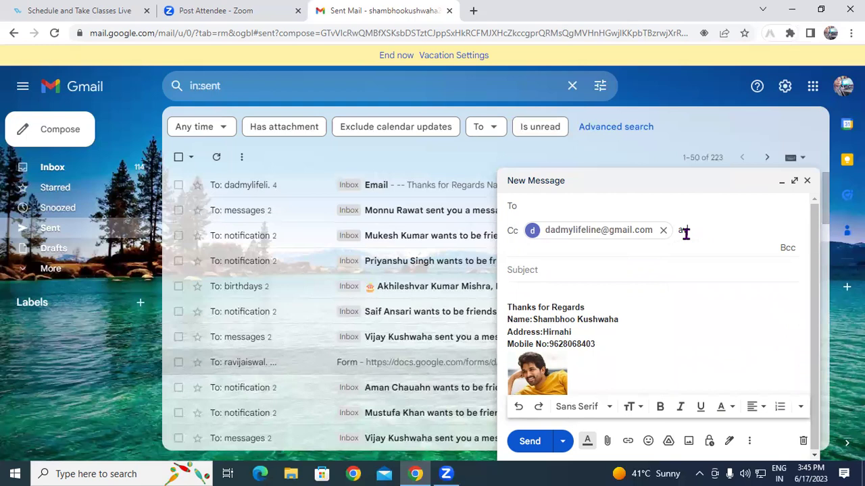
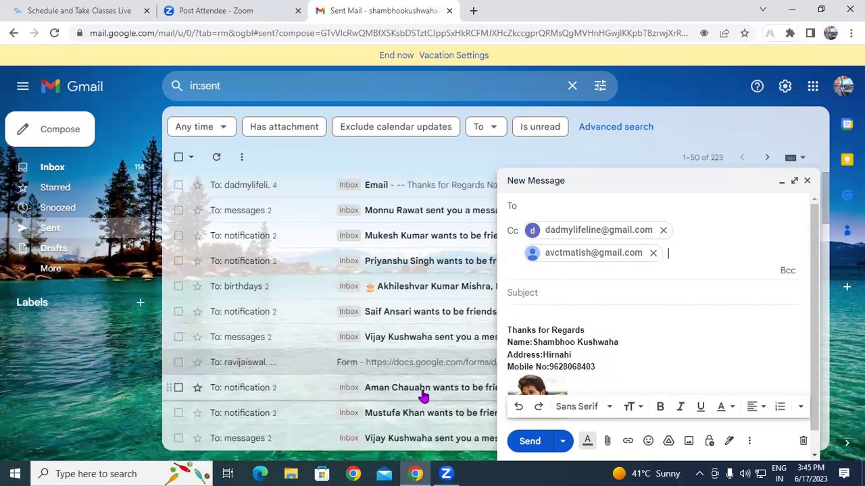
# Add a Bcc line holding the blind-copy recipient's e-mail address from the suggestion.
pyautogui.click(787, 271)
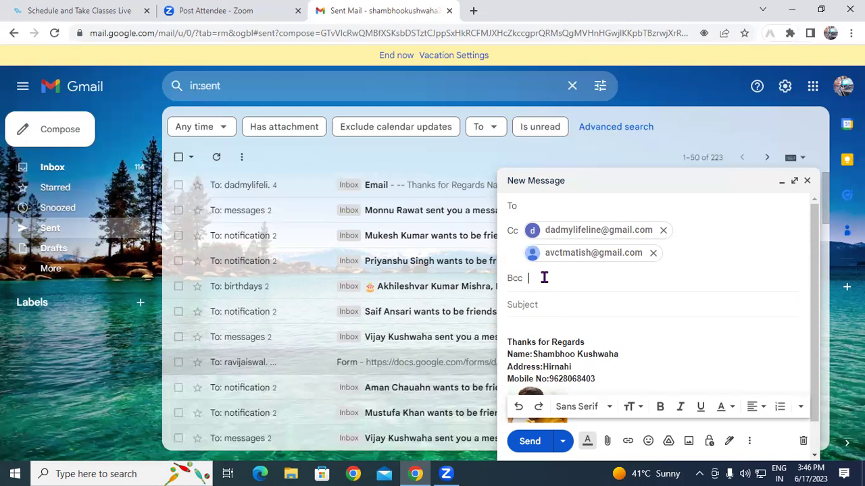
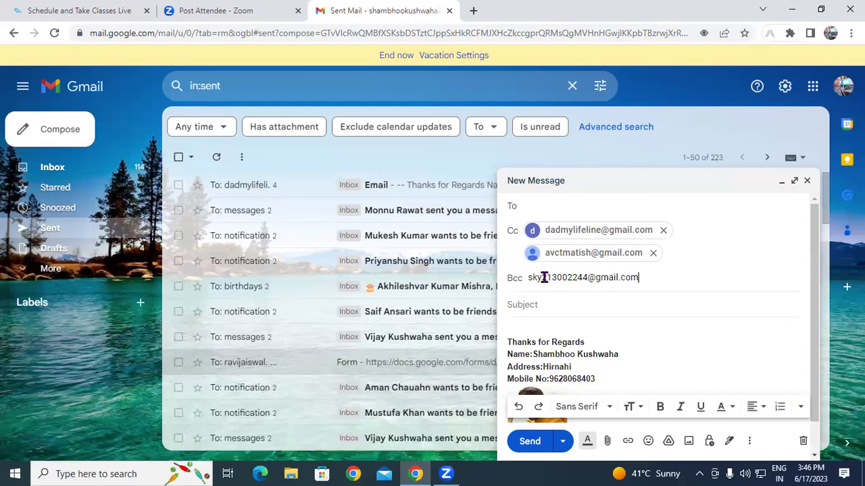
pyautogui.click(597, 309)
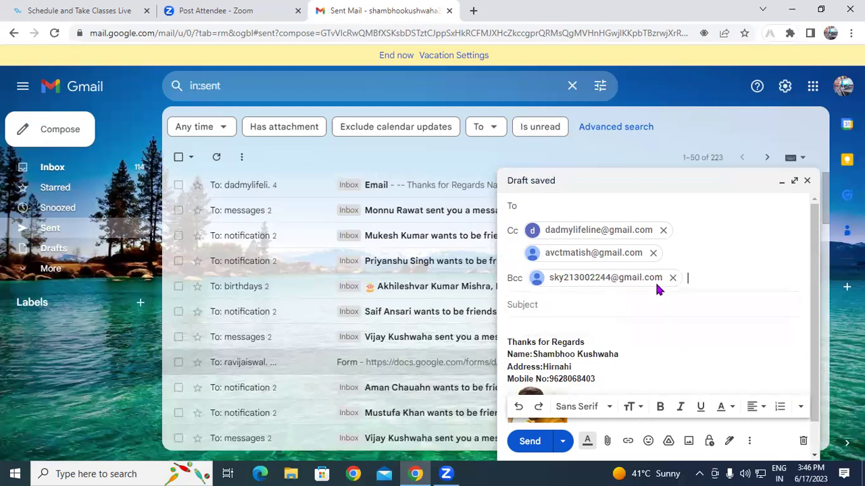
pyautogui.click(518, 306)
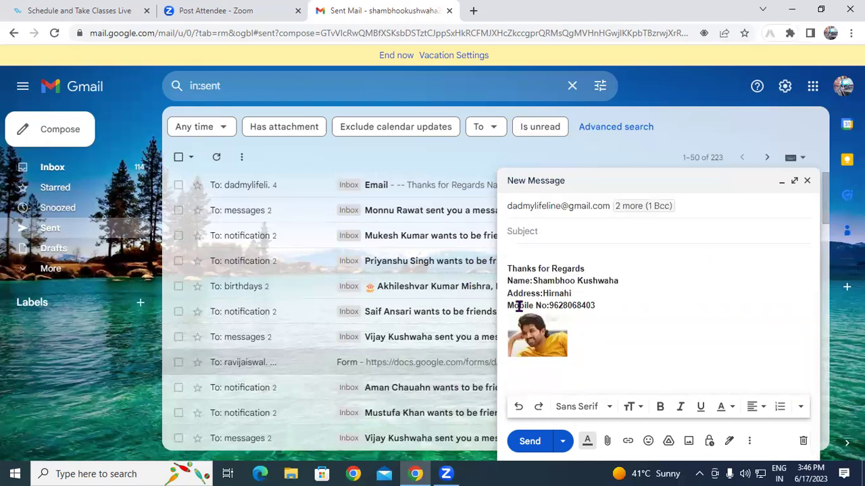
# Enter subject 'Group Mail' and body 'Hi', then send the message.
pyautogui.write('Group Mail')
pyautogui.click(522, 252)
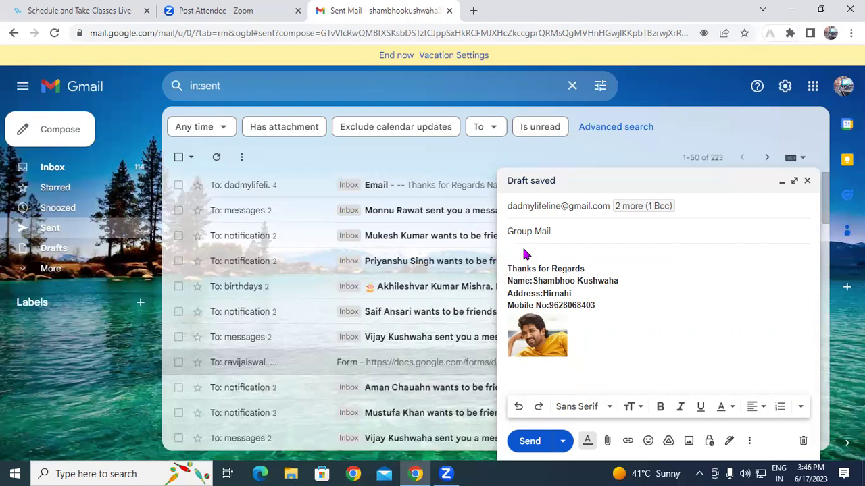
pyautogui.write('Hi')
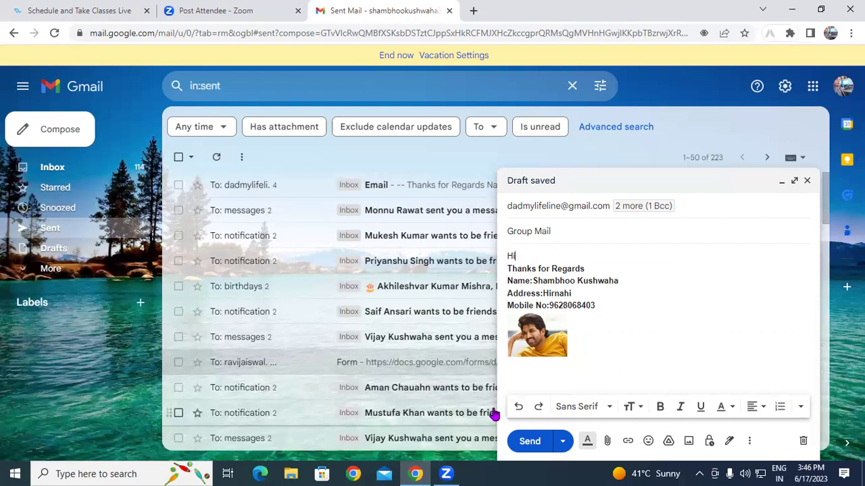
pyautogui.click(530, 443)
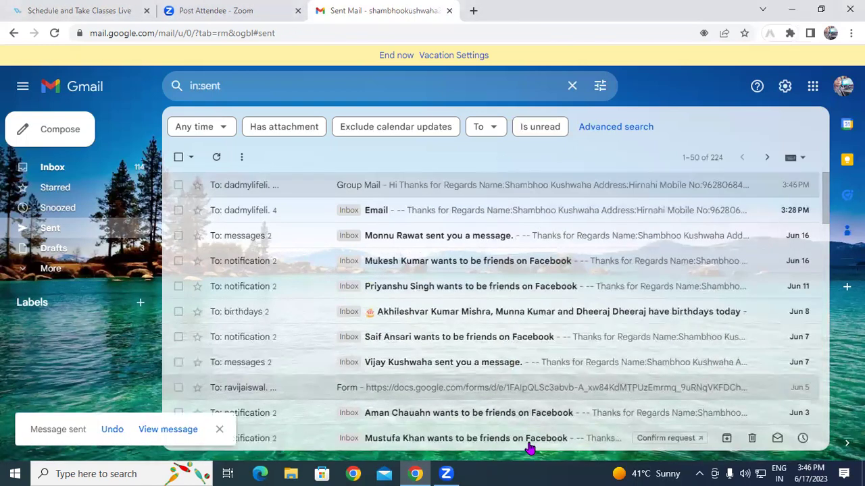
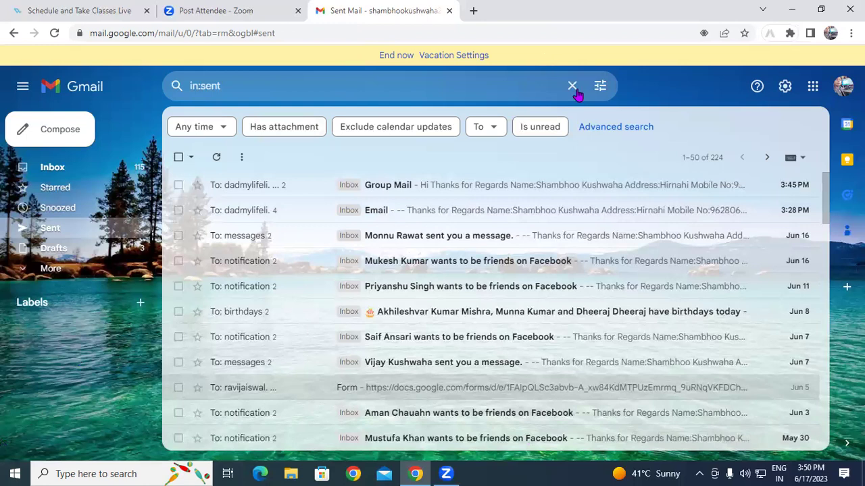
# Discard the unused new message and open a fresh blank New Message window.
pyautogui.click(81, 131)
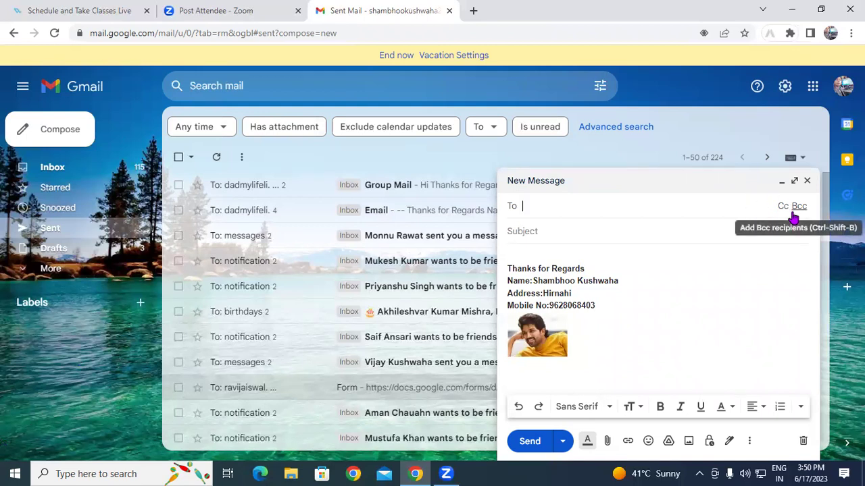
pyautogui.click(807, 181)
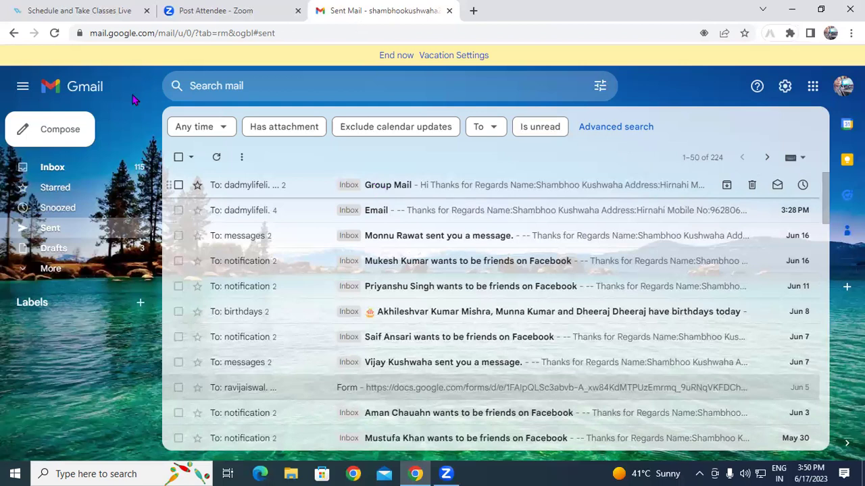
pyautogui.click(54, 135)
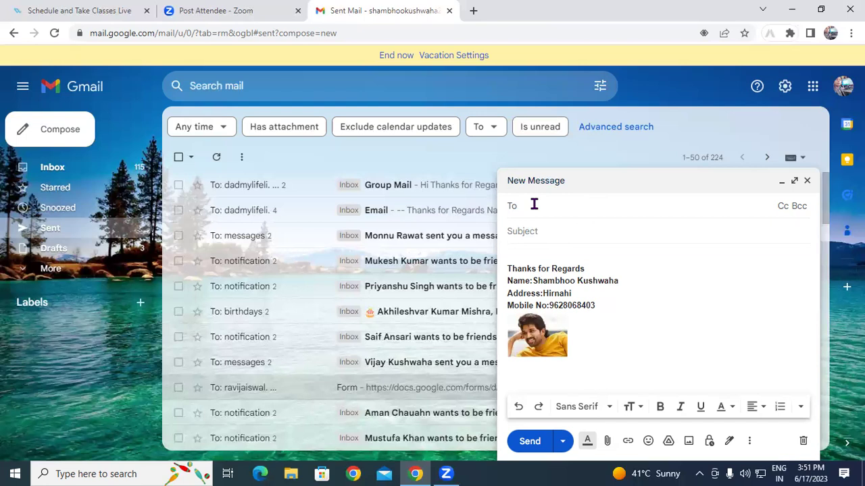
# Add the suggested contact as recipient and give the message the subject 'photo'.
pyautogui.write('shw')
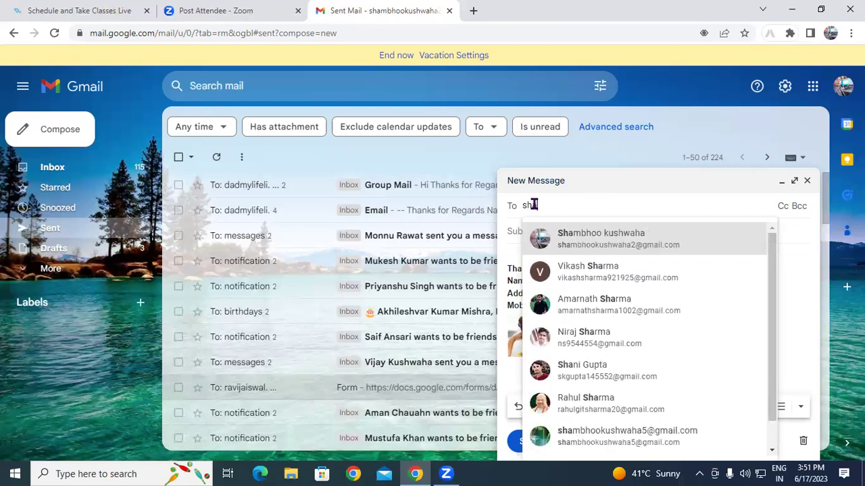
pyautogui.write('a')
pyautogui.click(608, 242)
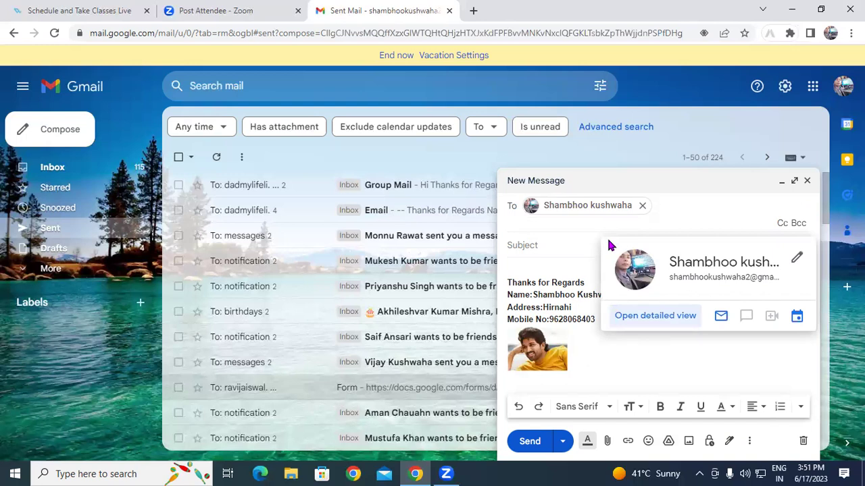
pyautogui.click(527, 245)
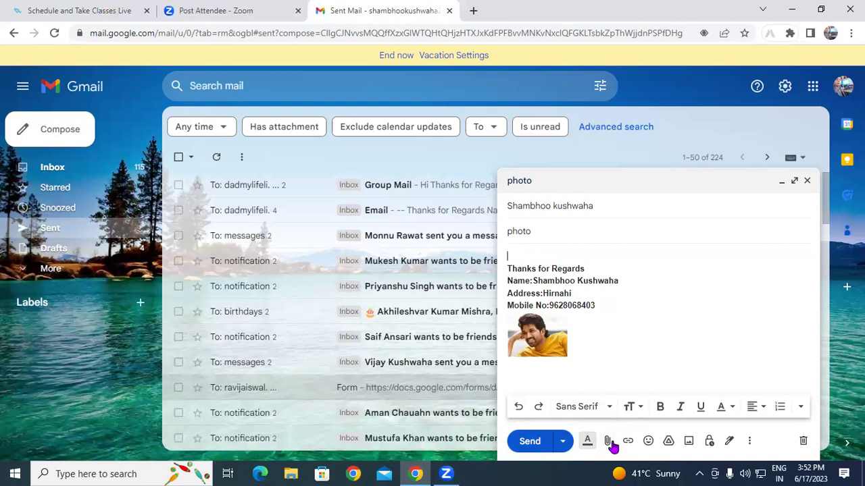
# Attach Ram Ji.jpg and 508042e662cd1ad6c612965ebbb2f19a.jpg from the SLIDE PIC folder.
pyautogui.click(609, 442)
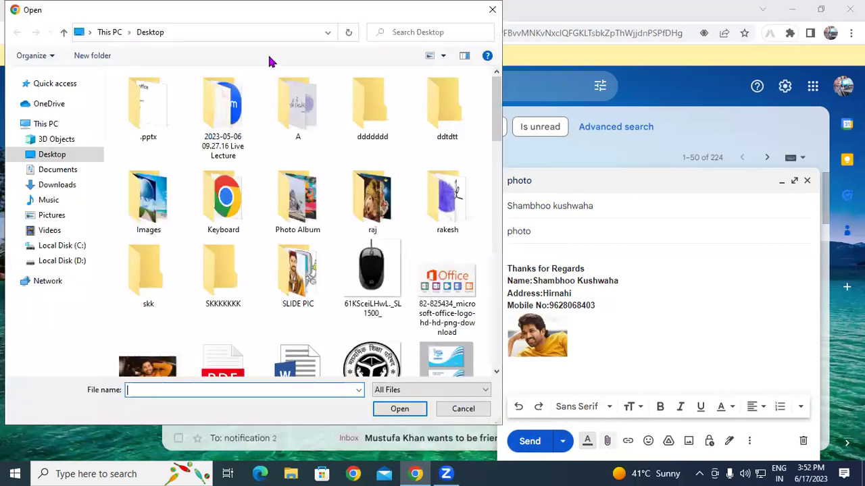
pyautogui.scroll(-5, 245, 183)
pyautogui.scroll(1, 243, 197)
pyautogui.scroll(5, 244, 197)
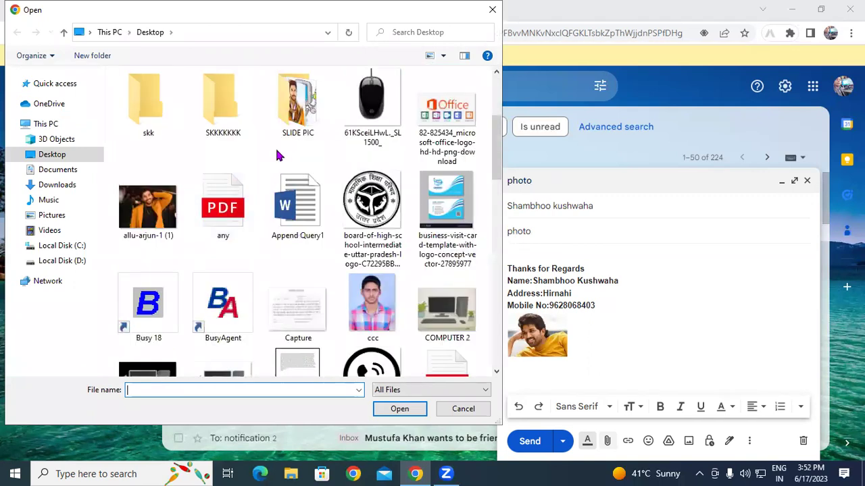
pyautogui.doubleClick(297, 101)
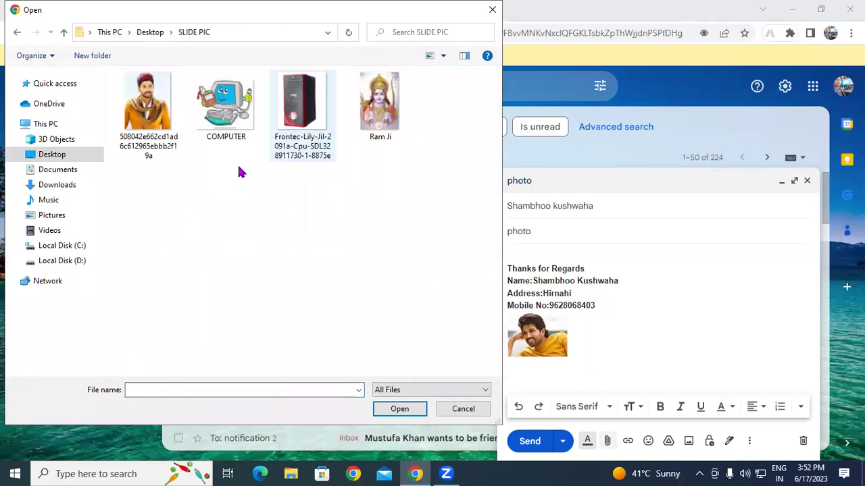
pyautogui.click(148, 104)
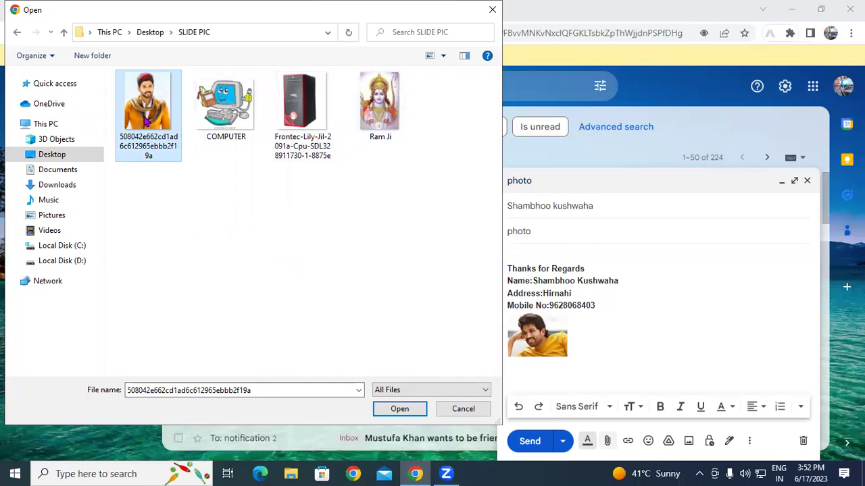
pyautogui.keyDown('ctrl'); pyautogui.click(378, 101); pyautogui.keyUp('ctrl')
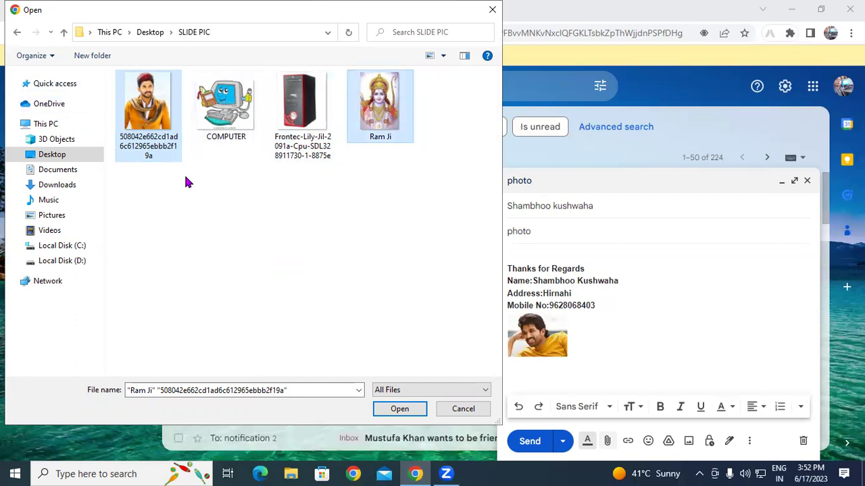
pyautogui.click(153, 137)
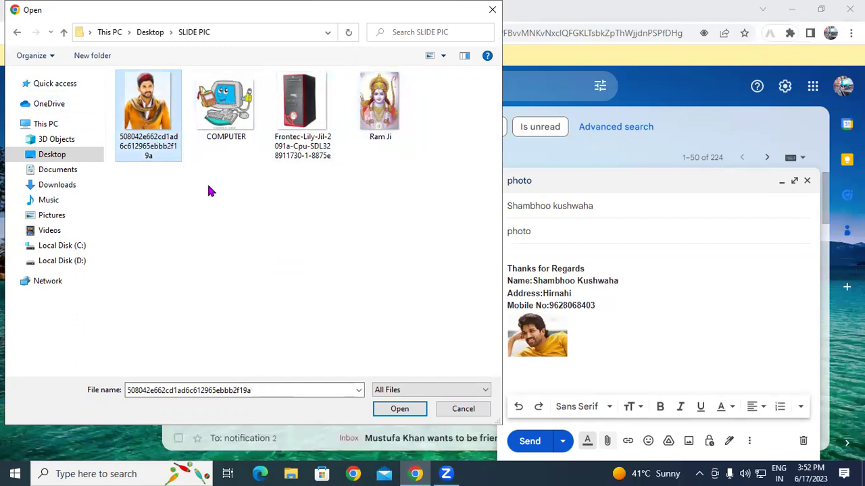
pyautogui.keyDown('ctrl'); pyautogui.click(385, 102); pyautogui.keyUp('ctrl')
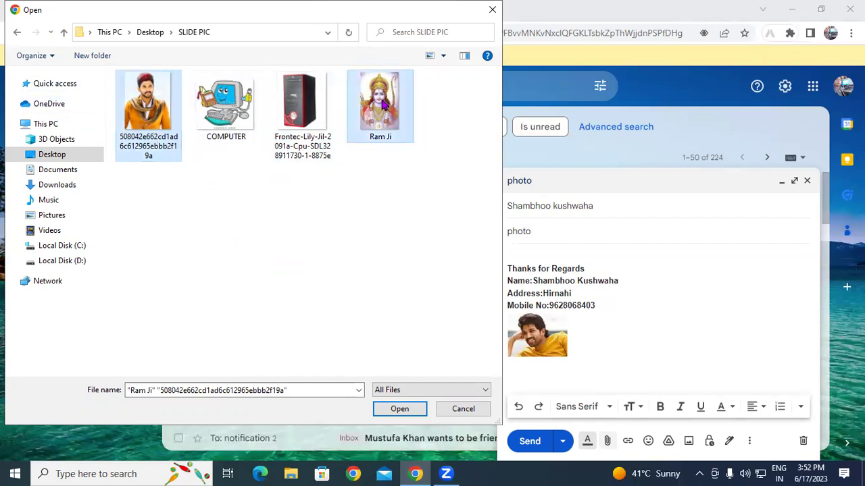
pyautogui.click(399, 409)
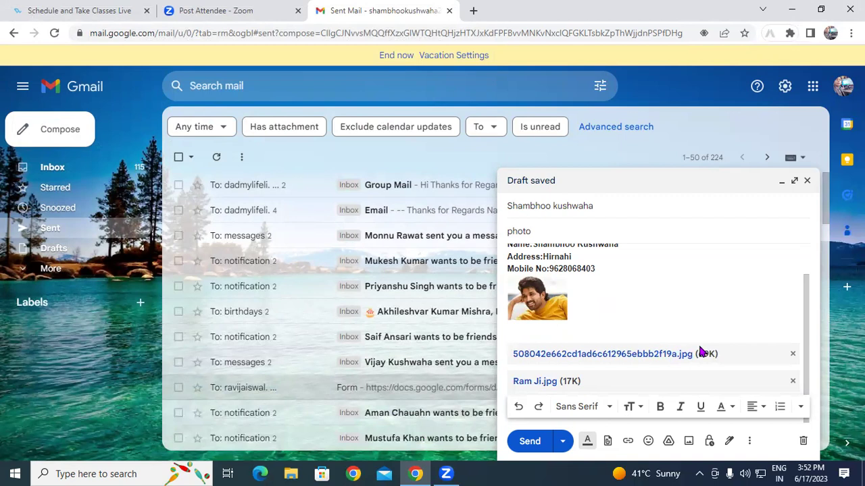
# Send the 'photo' message, check its two image attachments in Sent, then return to the list.
pyautogui.click(529, 441)
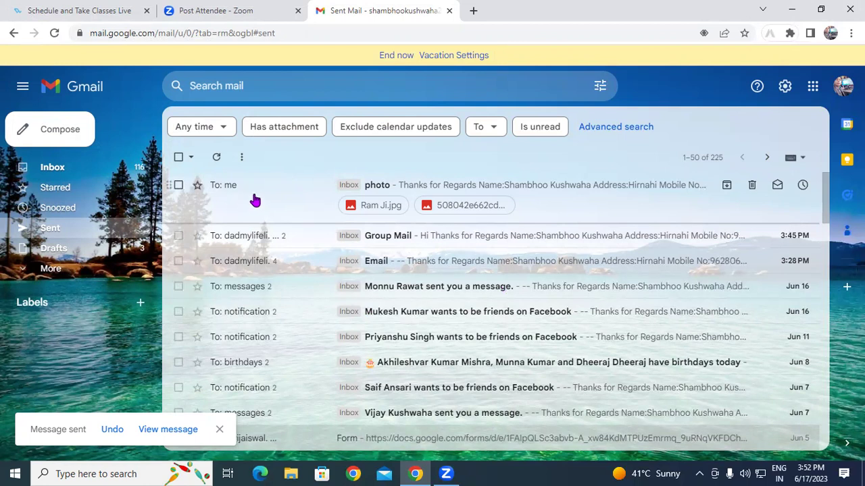
pyautogui.click(253, 198)
pyautogui.scroll(-2, 351, 394)
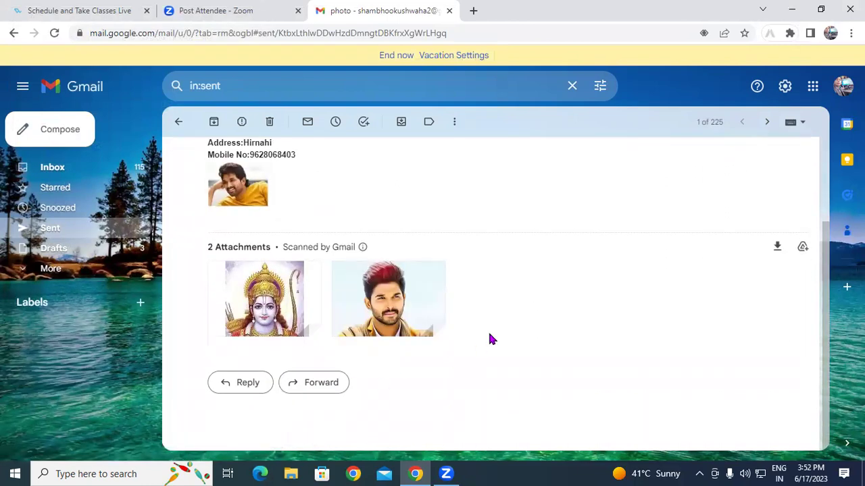
pyautogui.moveTo(260, 317)
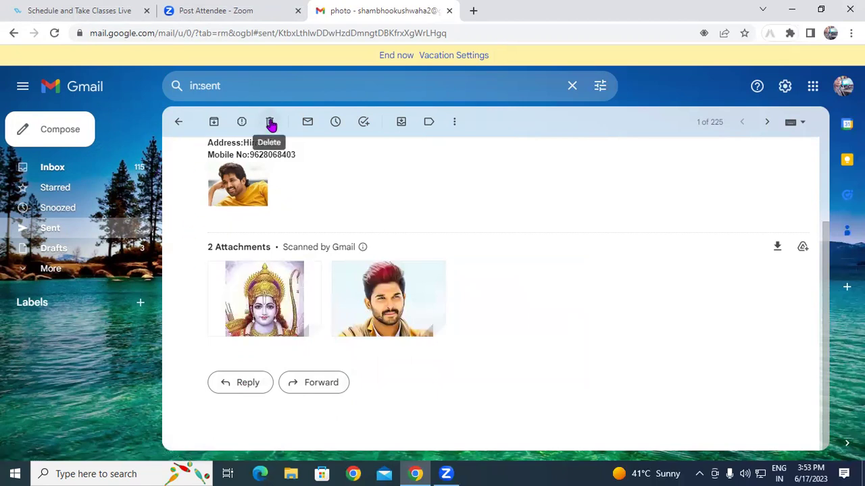
pyautogui.click(177, 122)
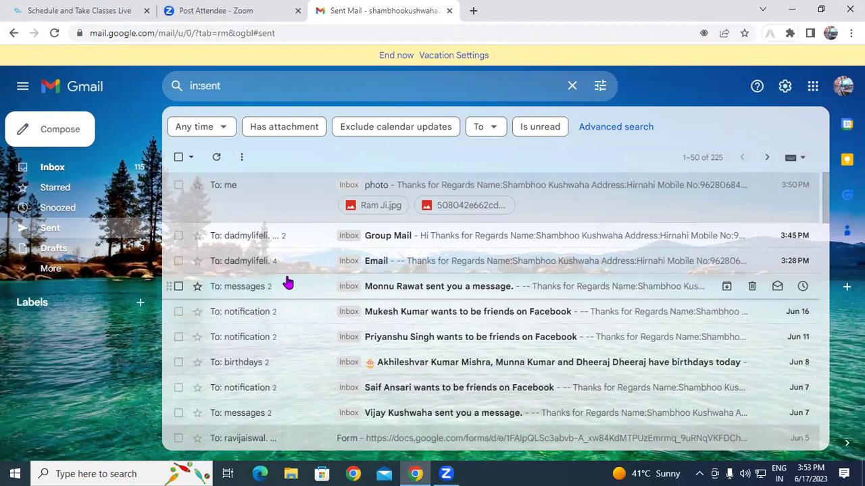
pyautogui.click(64, 137)
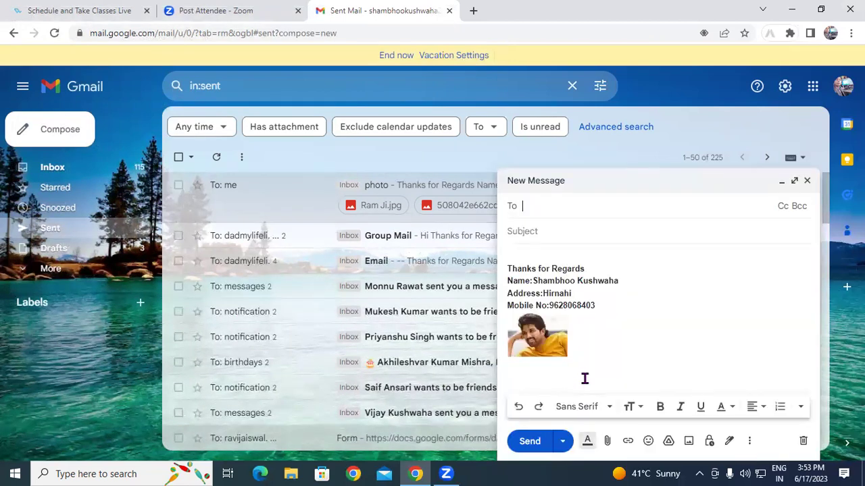
pyautogui.click(607, 441)
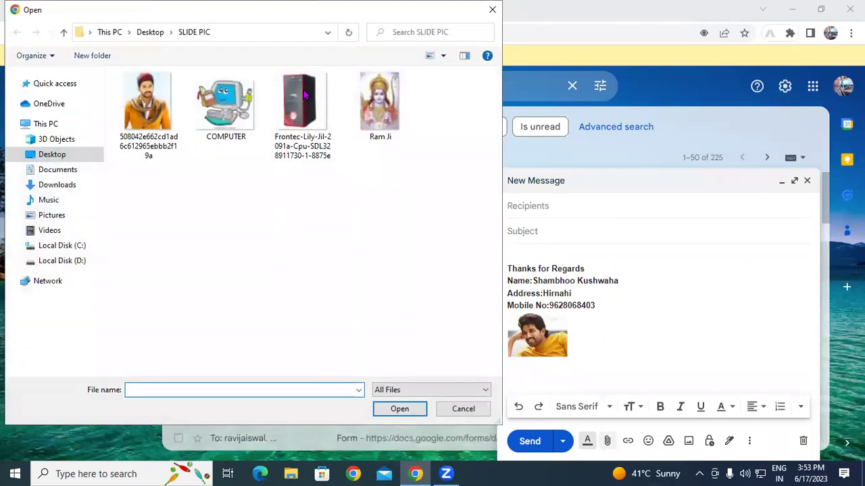
pyautogui.click(61, 172)
pyautogui.click(164, 212)
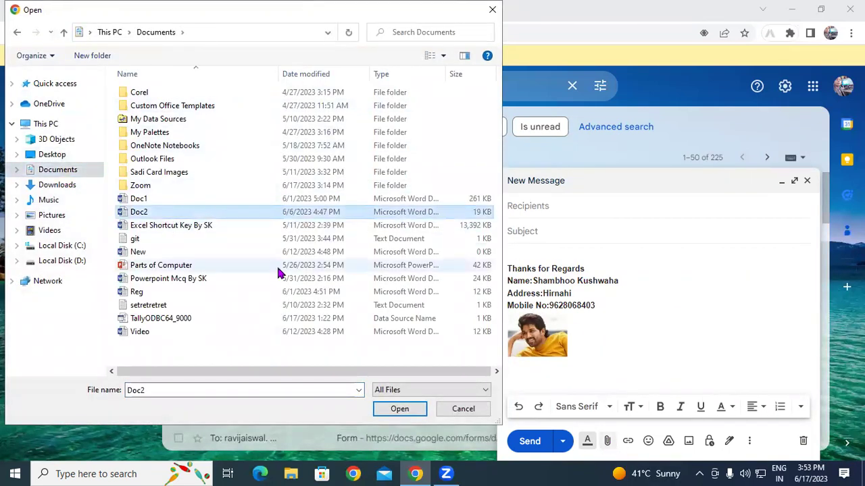
pyautogui.click(49, 200)
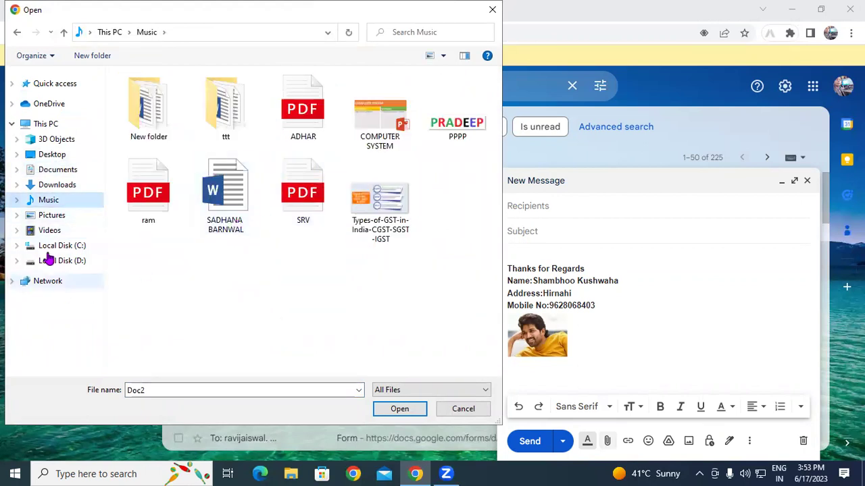
pyautogui.click(45, 215)
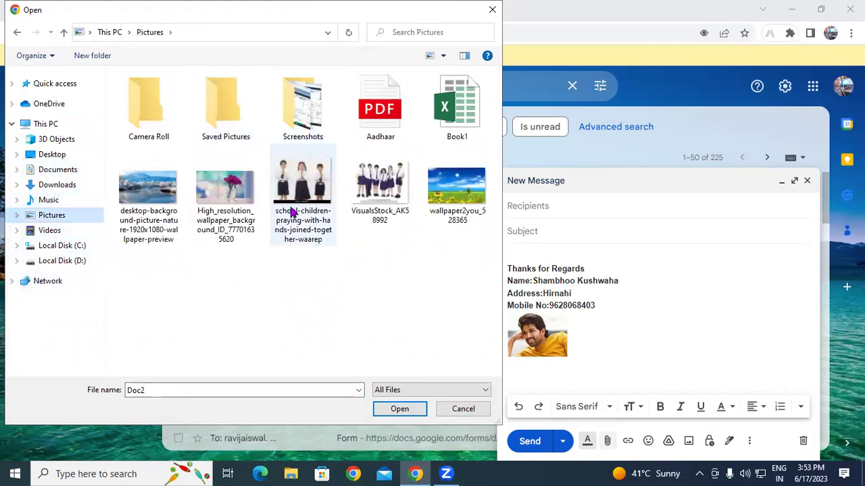
pyautogui.click(49, 231)
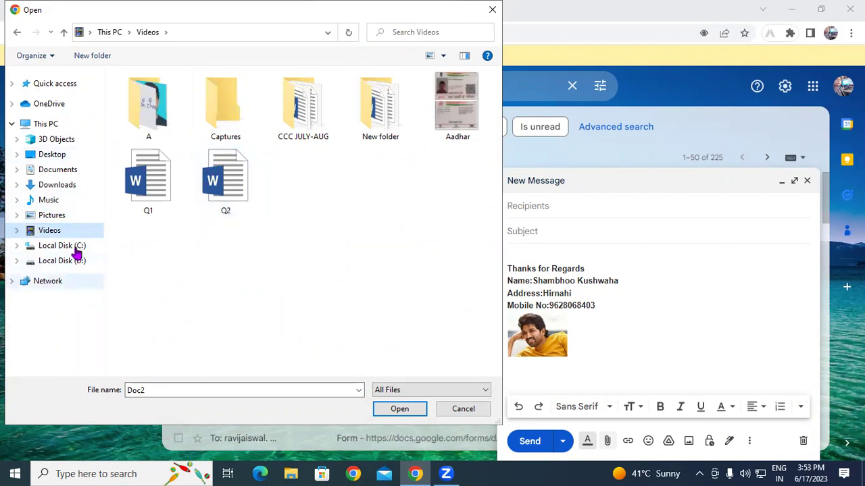
pyautogui.click(225, 181)
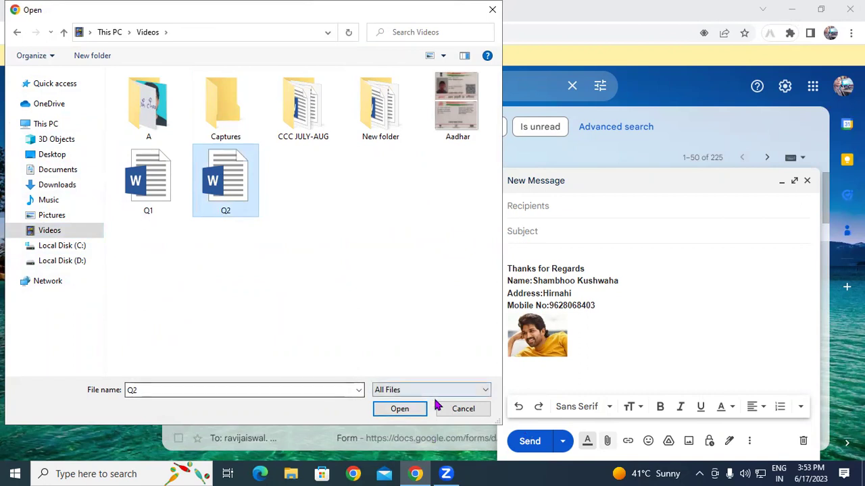
pyautogui.click(463, 408)
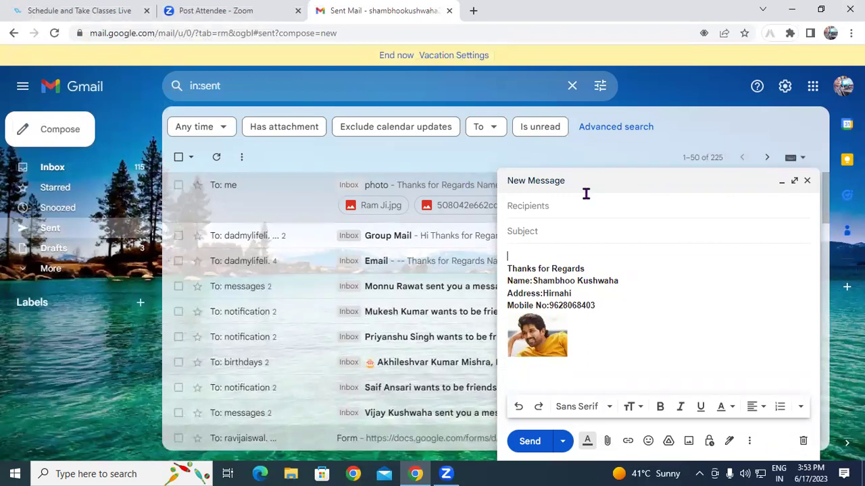
pyautogui.click(807, 180)
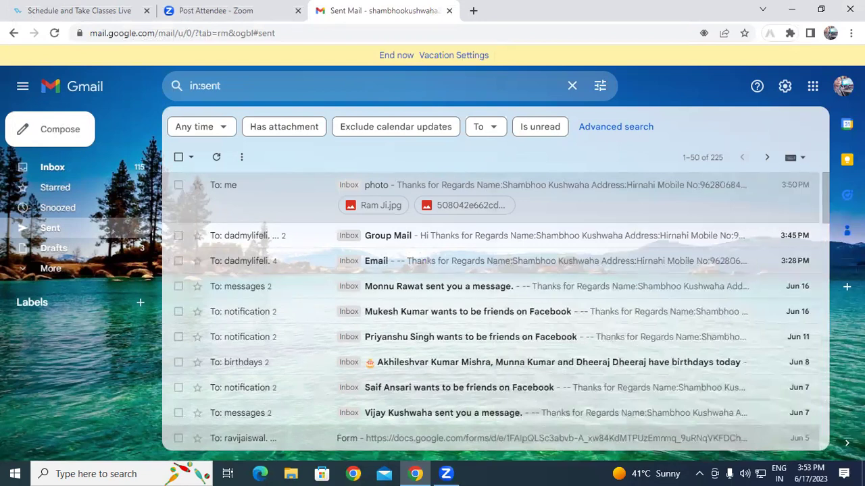